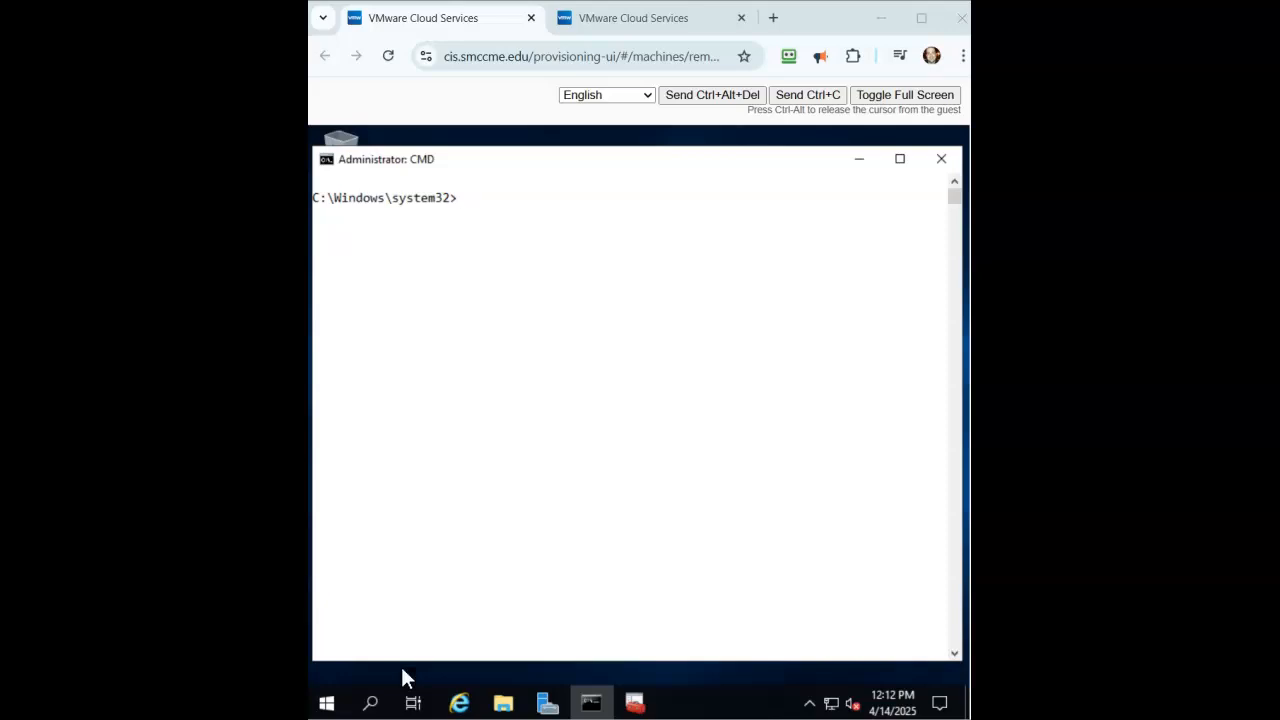
Display the first server's IP configuration with ipconfig in the command prompt
left_click(530, 436)
type("ip")
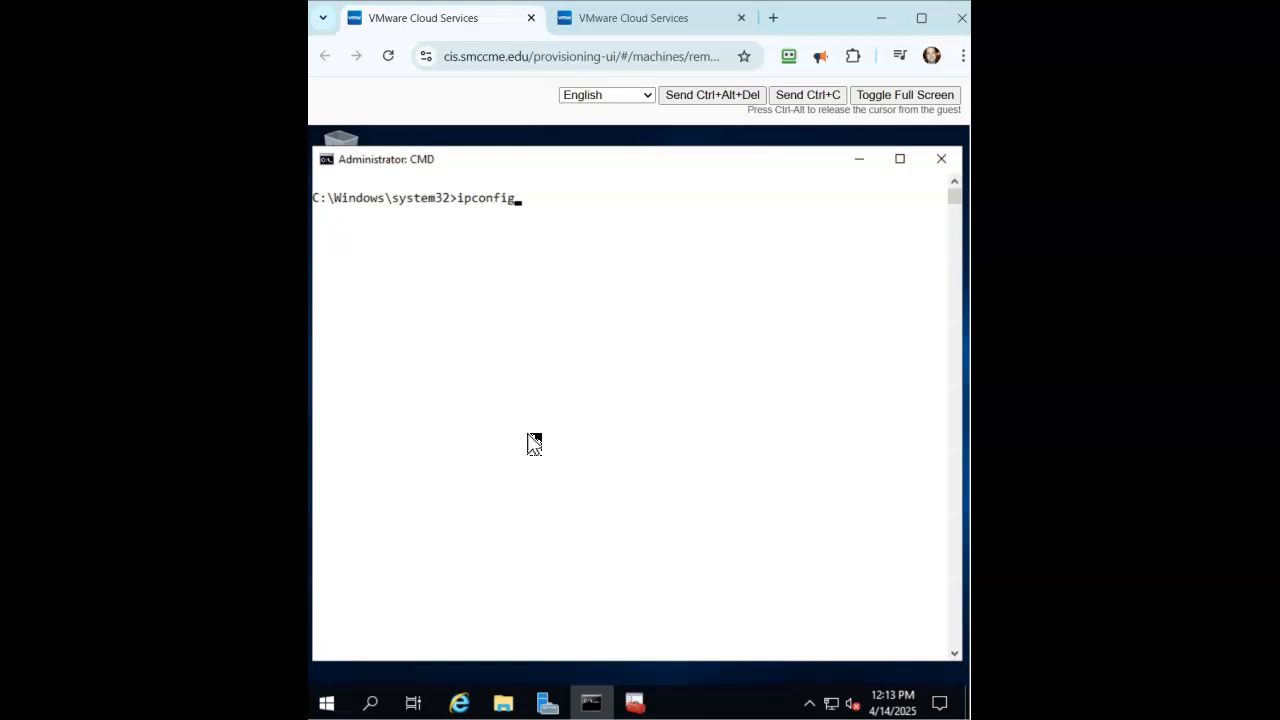
type("config")
key("Return")
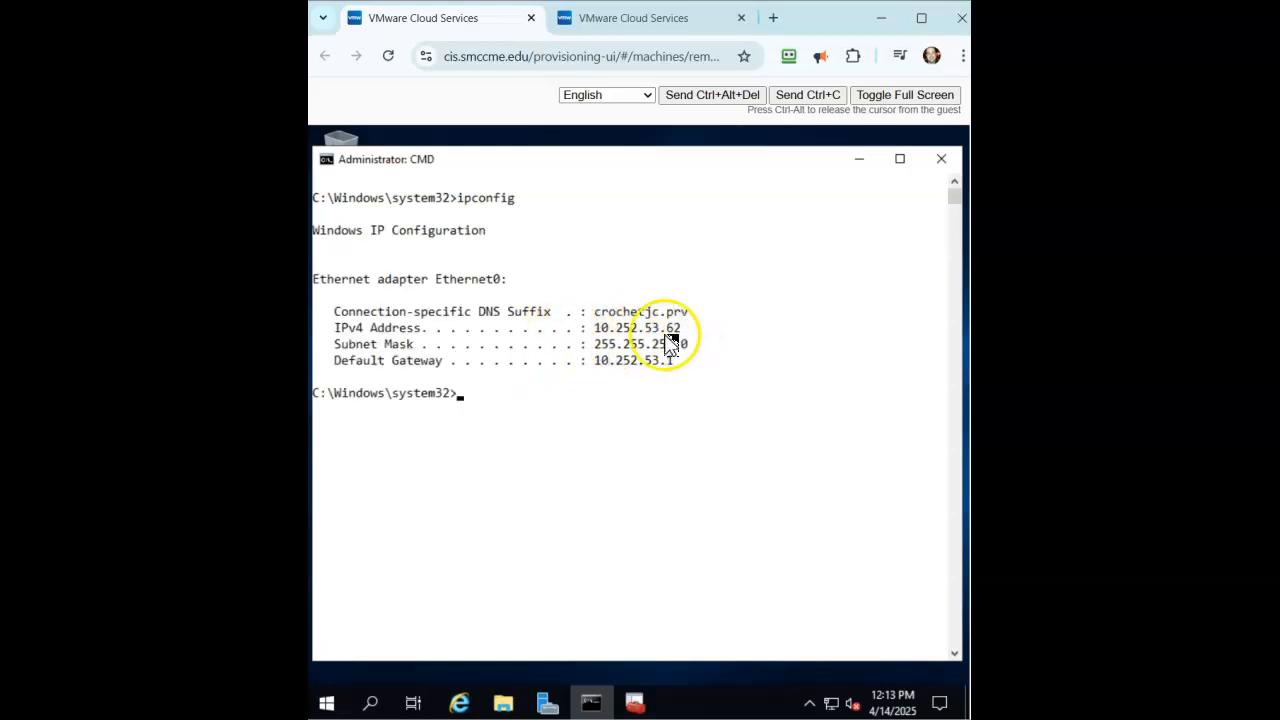
On the second server, display the IP configuration with ipconfig and ping the first server at 10.252.53.62
left_click(632, 18)
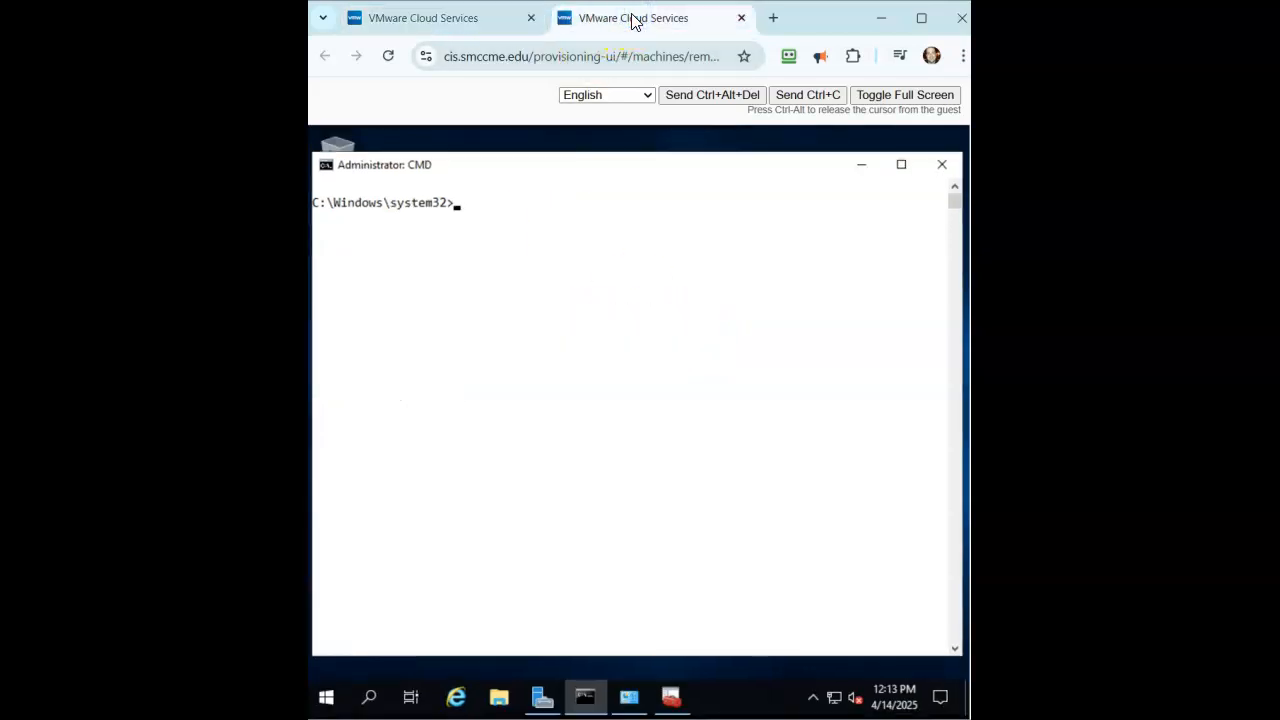
type("ipconfig")
key("Return")
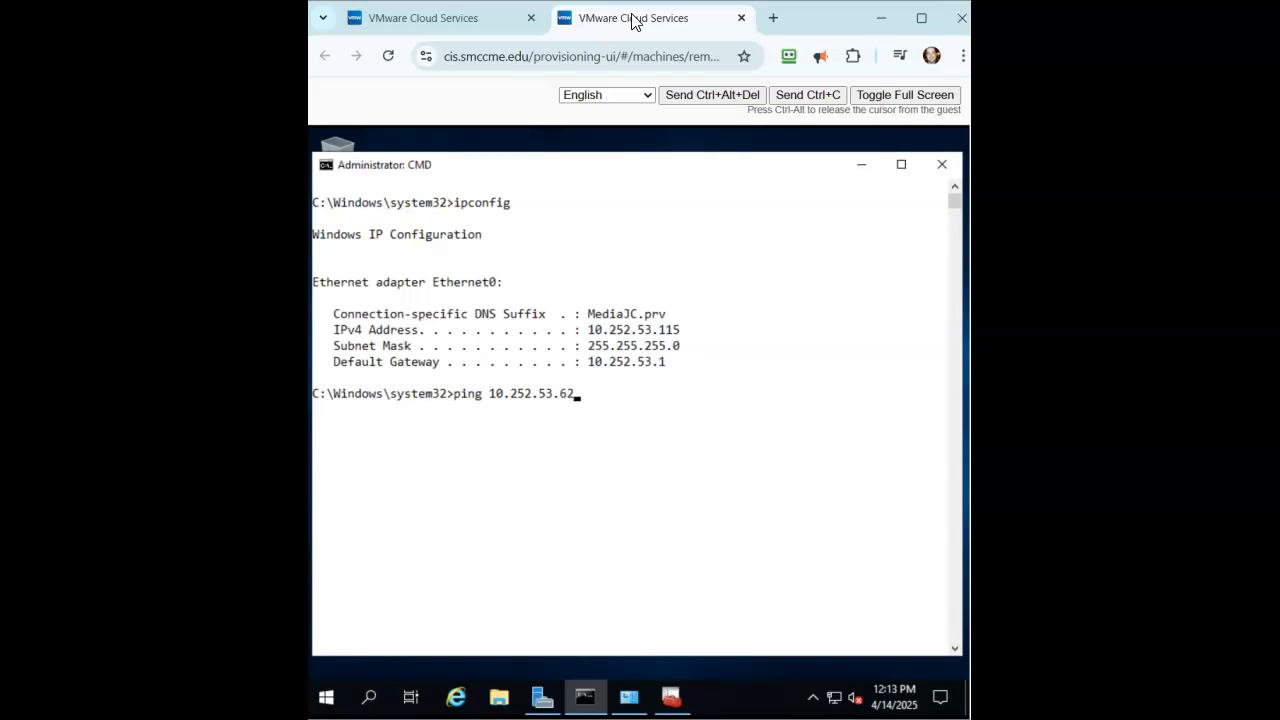
key("Return")
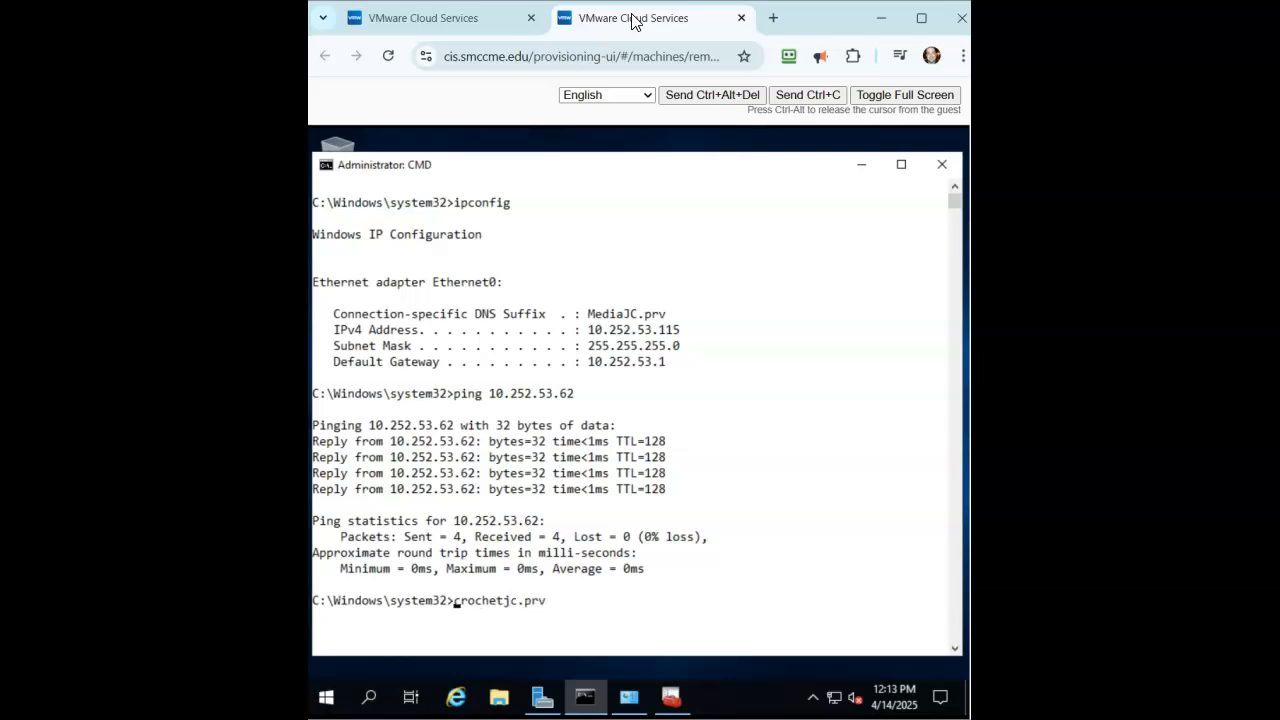
Try to ping the domain crochetjc.prv from the second server and clear the command prompt
key("Home")
type("ping")
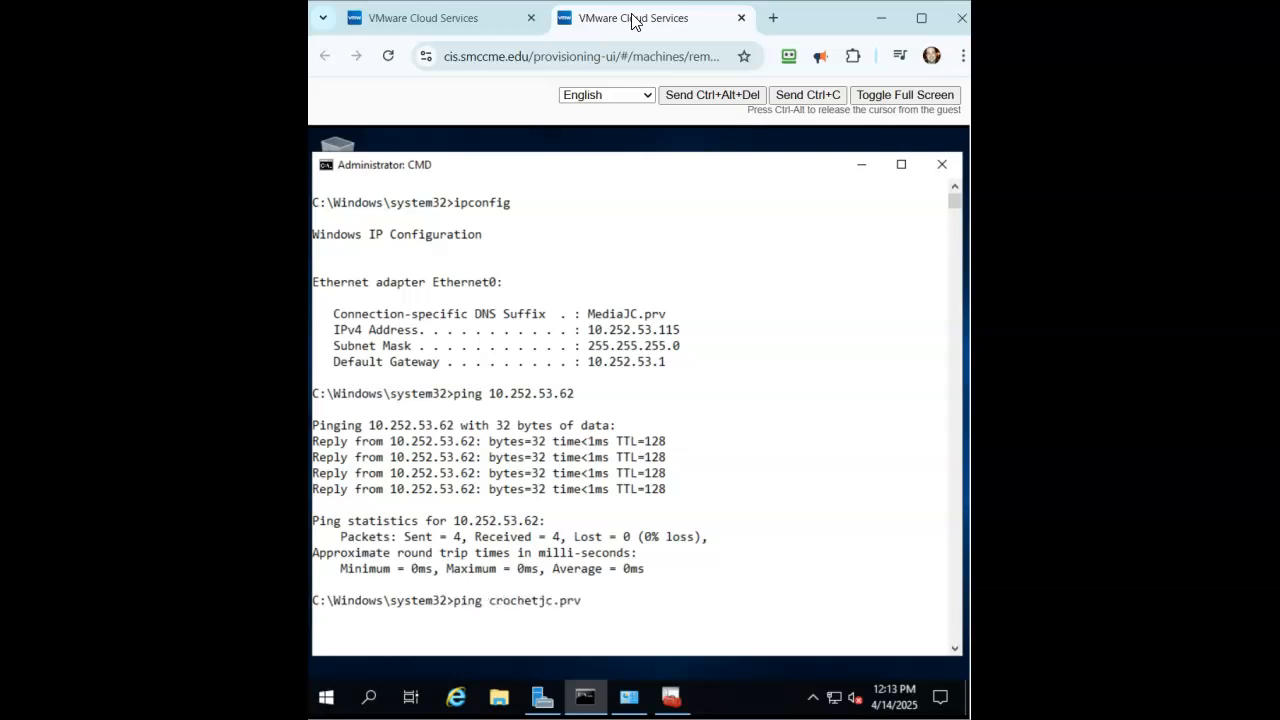
key("Return")
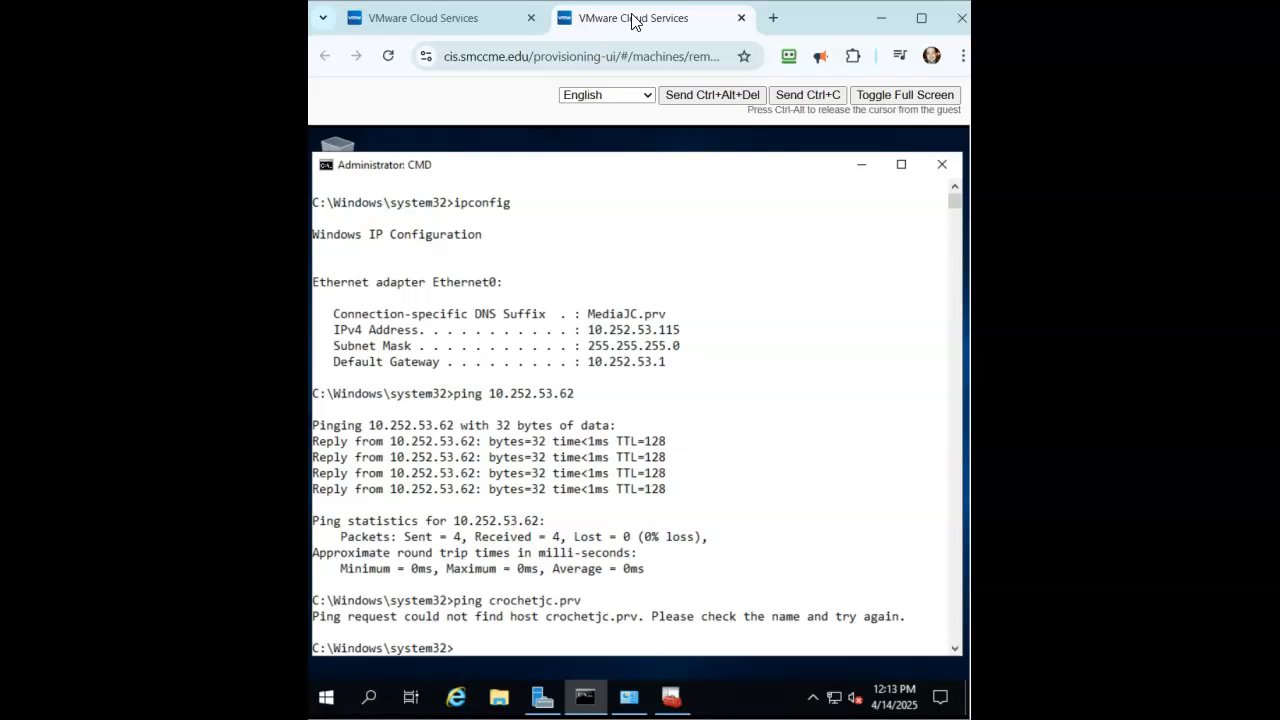
type("cls")
key("Return")
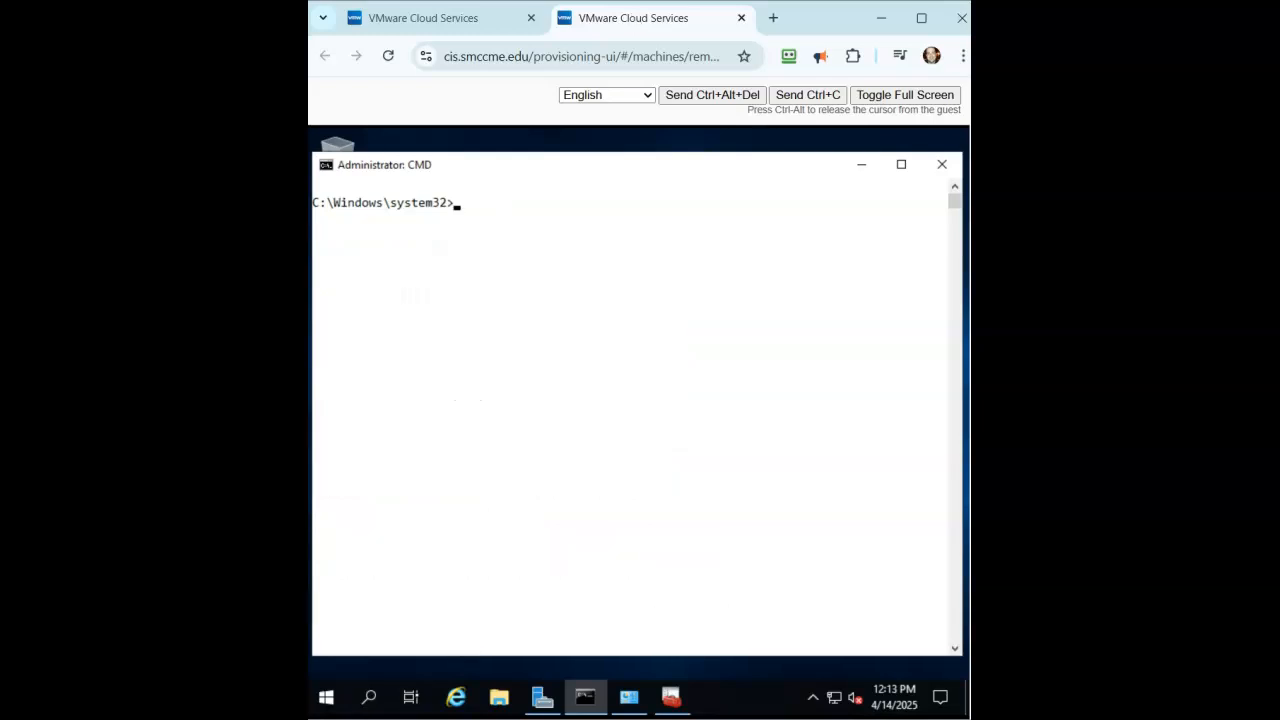
From the first server, ping the second server at 10.252.53.115 and clear the command prompt
left_click(480, 20)
type("p")
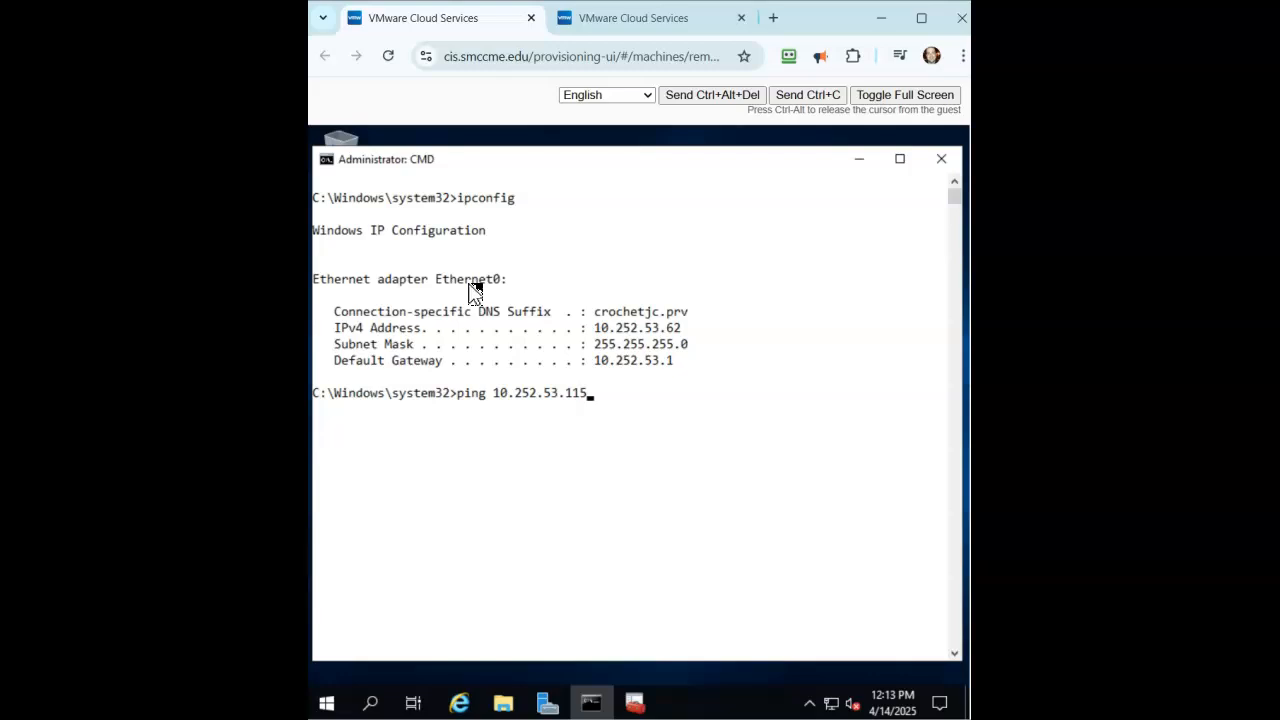
type("ing 10.252.53.115")
key("Return")
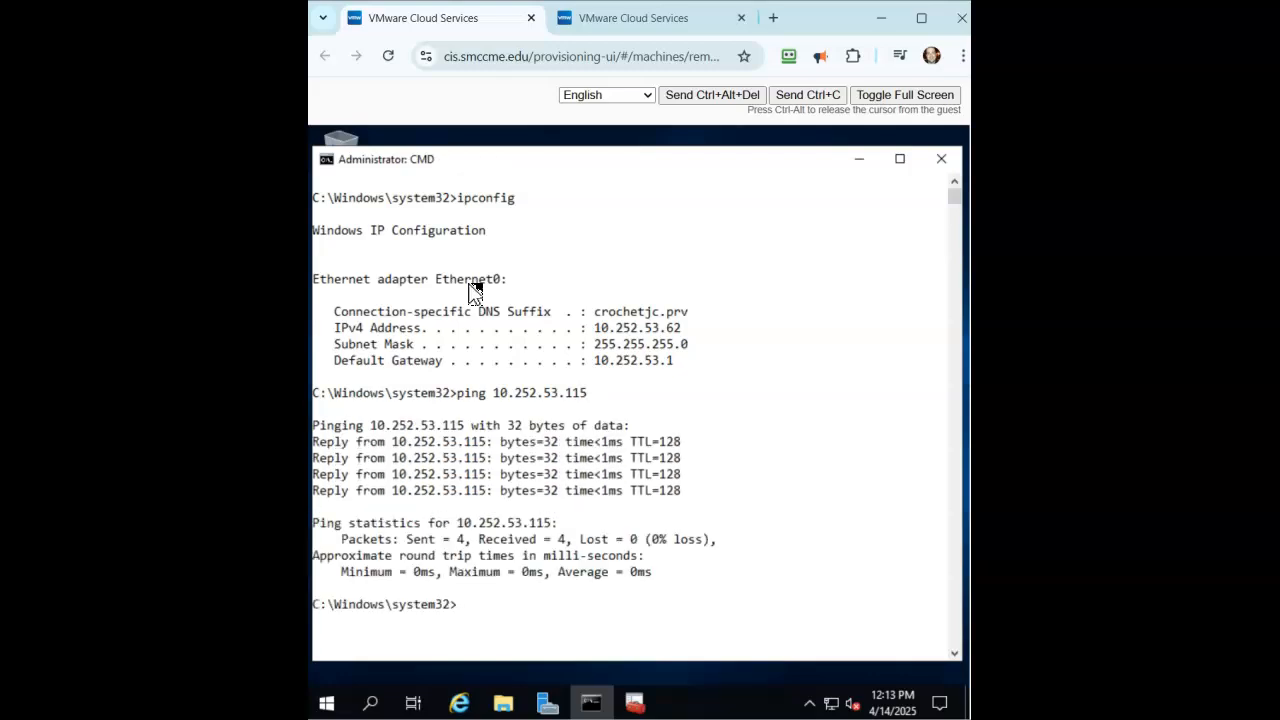
key("Return")
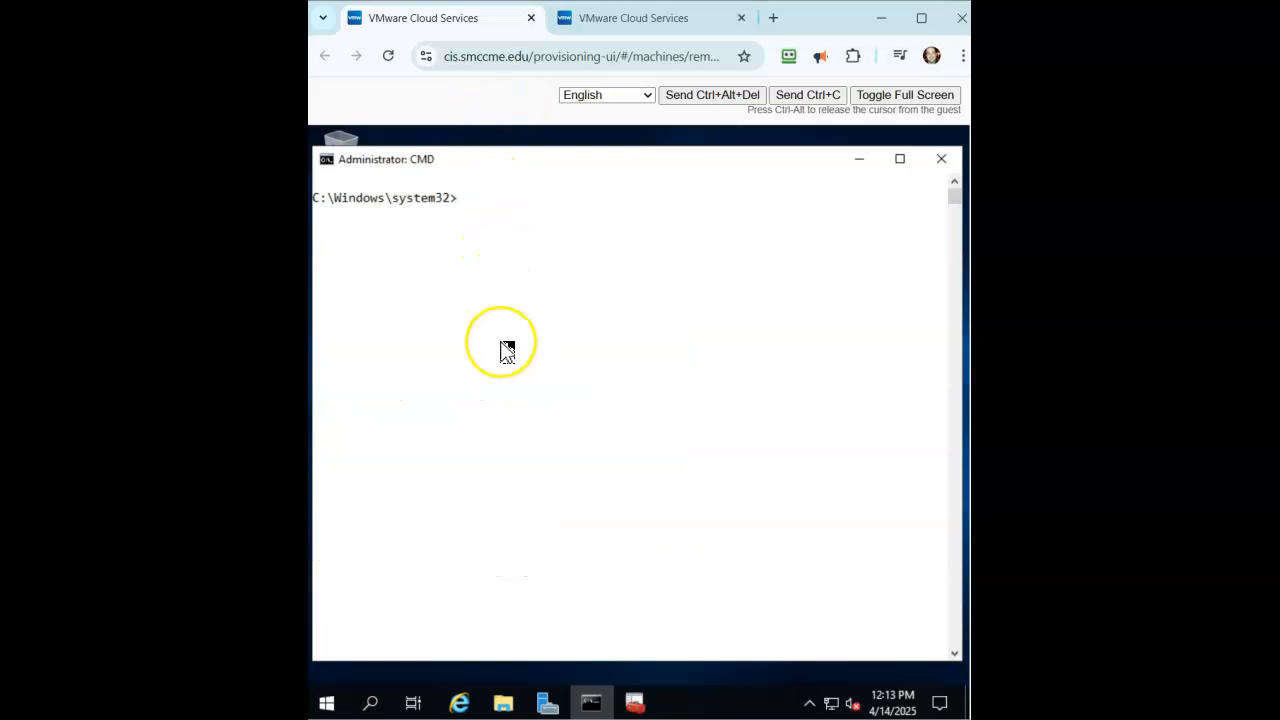
Open the CrochetJC.prv forward lookup zone of SERVER1JC in the DNS management console
left_click(634, 703)
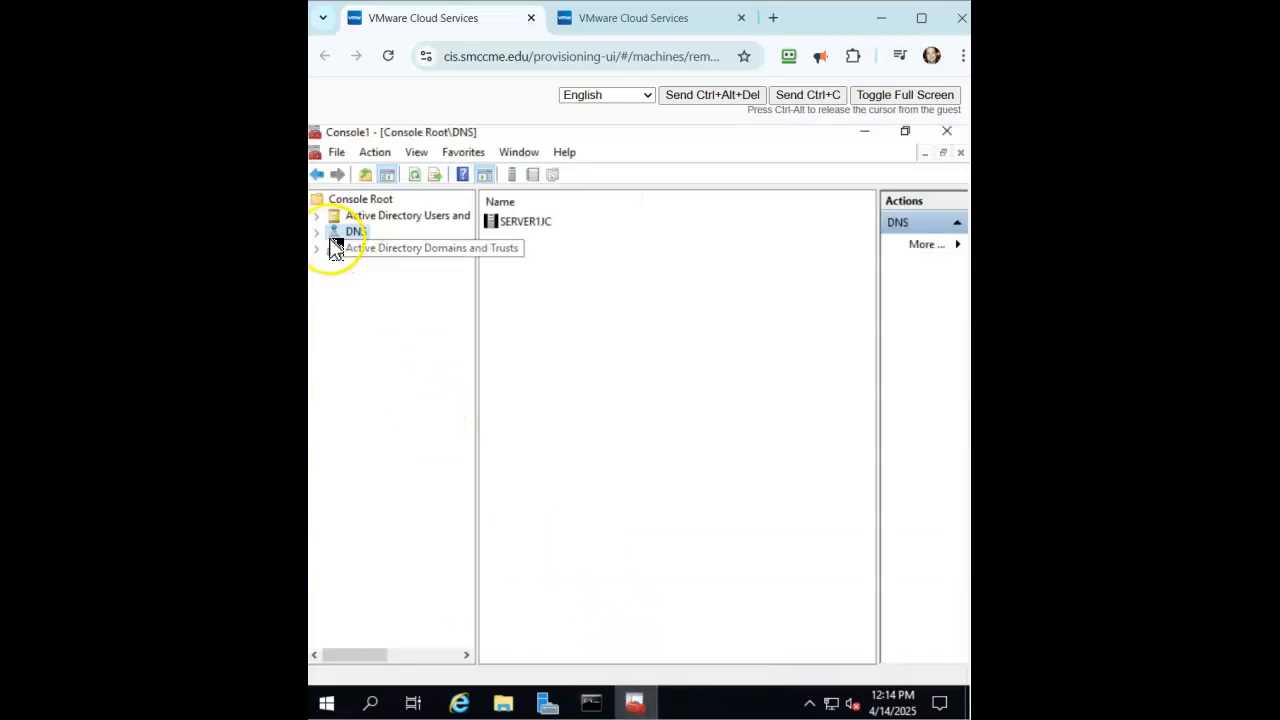
left_click(316, 233)
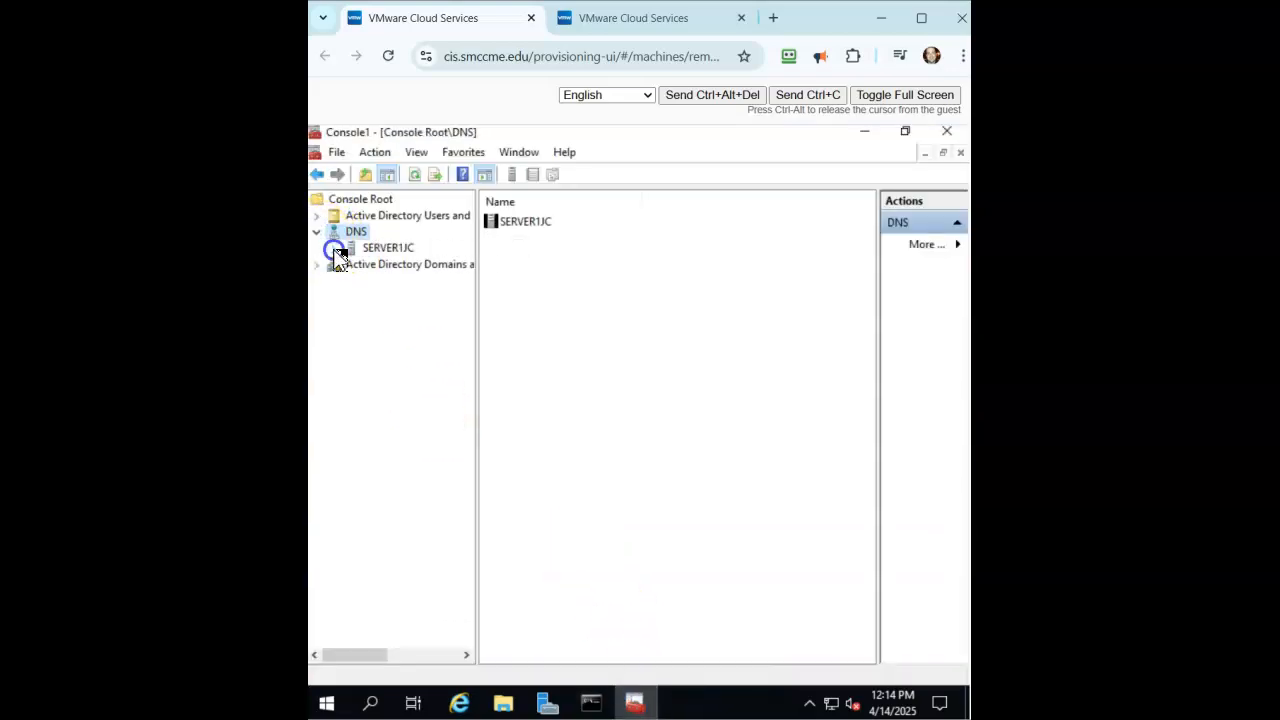
left_click(336, 249)
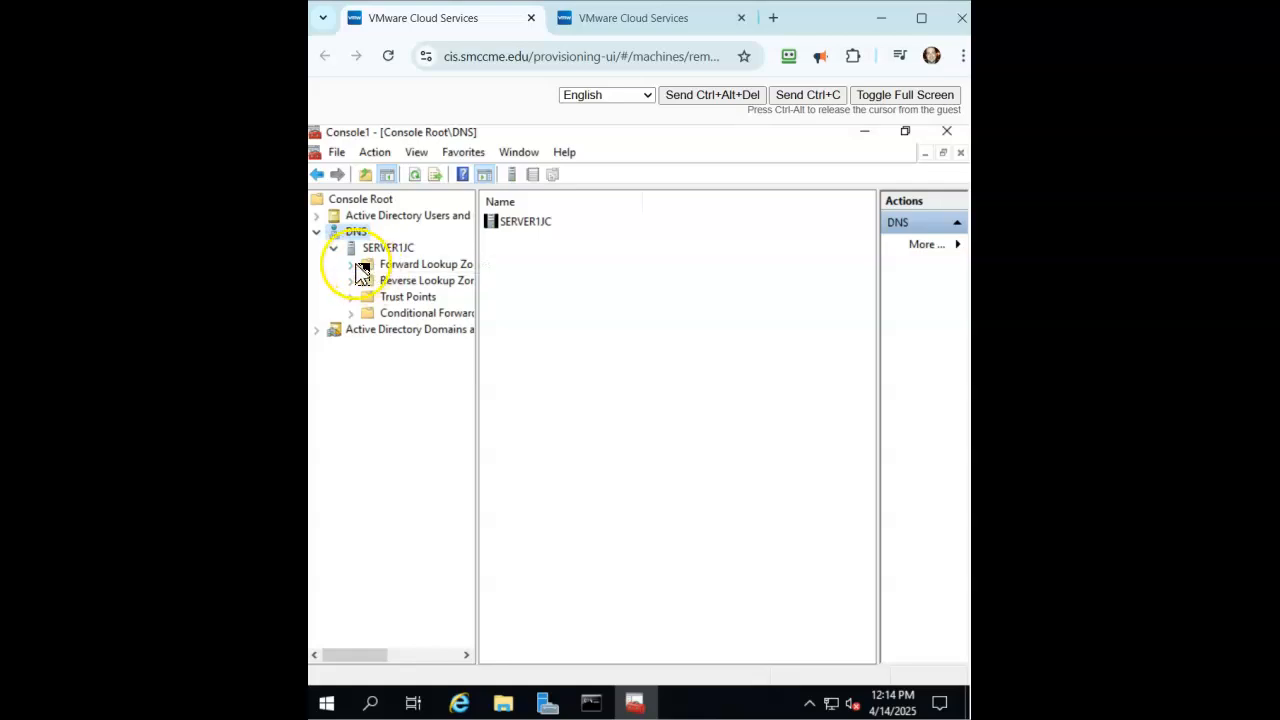
left_click(355, 264)
left_click(398, 297)
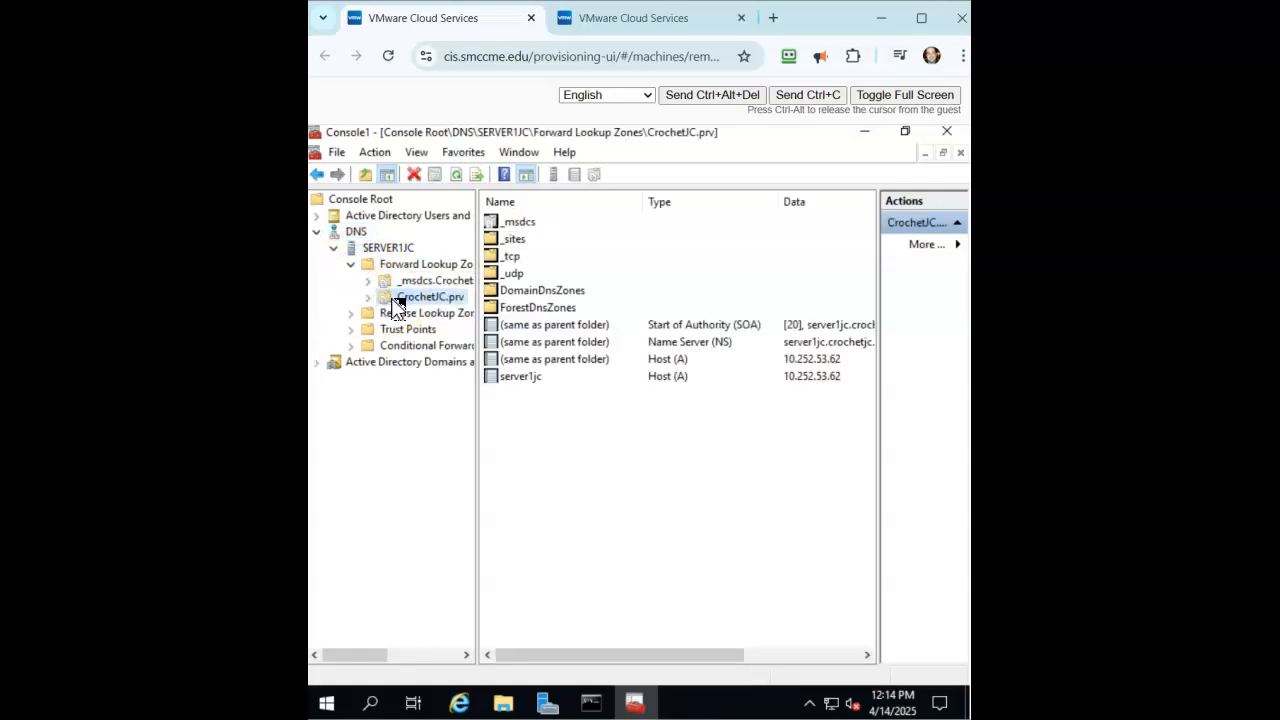
Allow zone transfers to any server in the CrochetJC.prv zone's properties and save the change
right_click(396, 304)
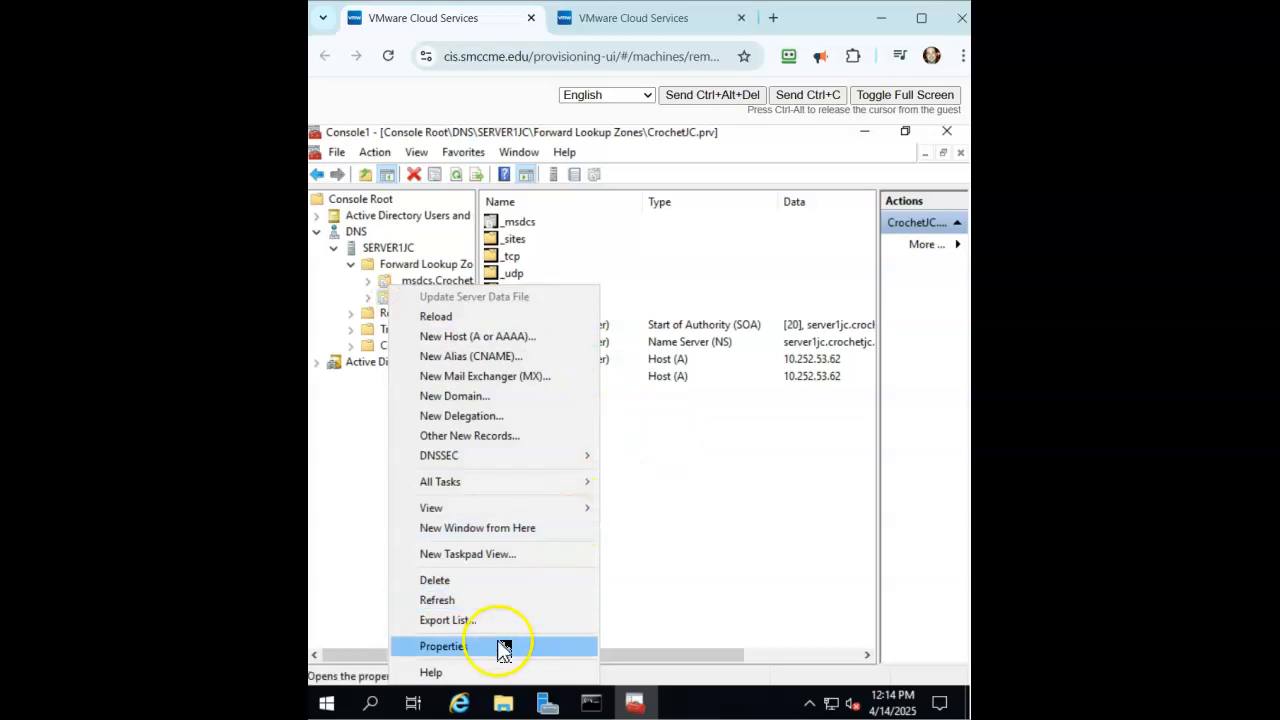
left_click(445, 646)
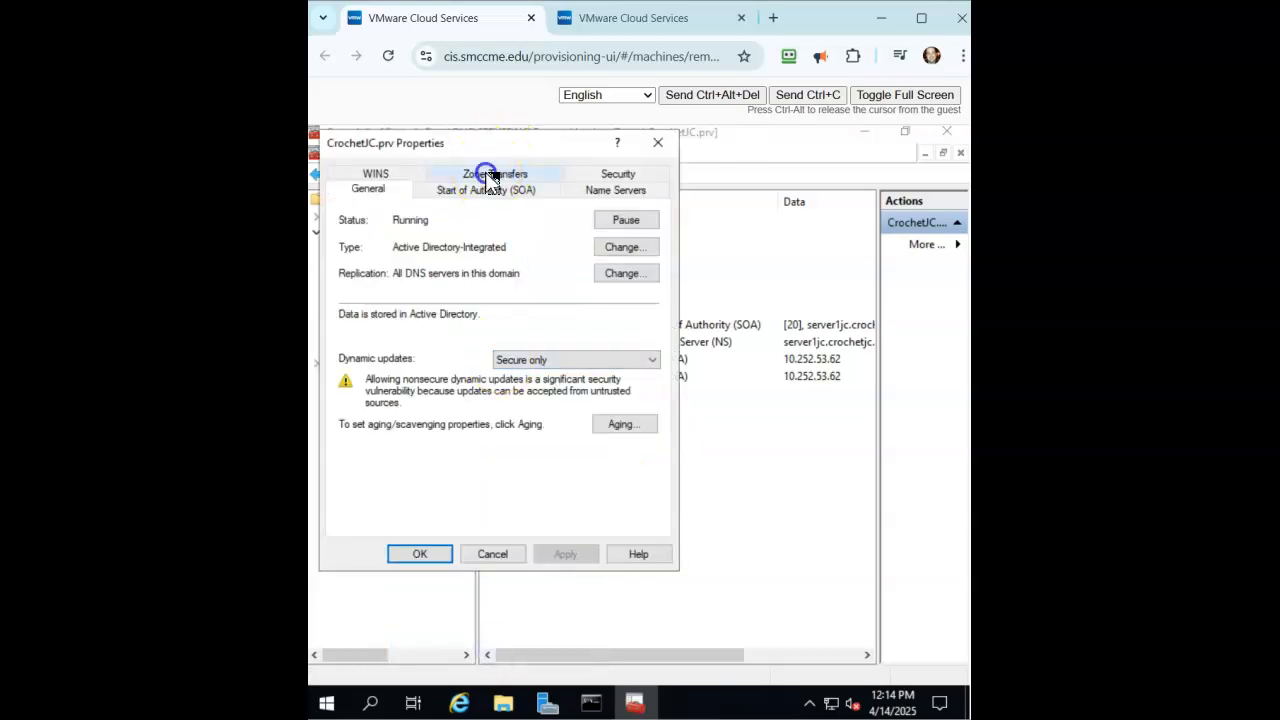
left_click(492, 175)
left_click(345, 246)
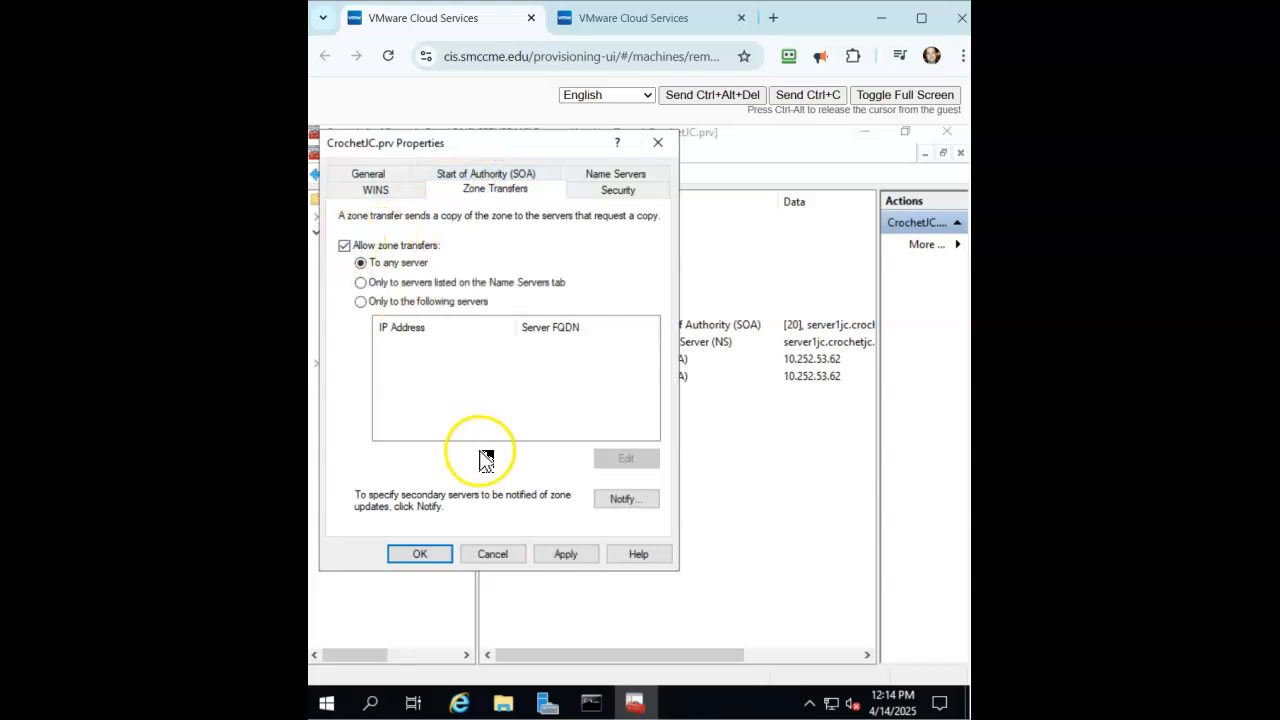
left_click(567, 556)
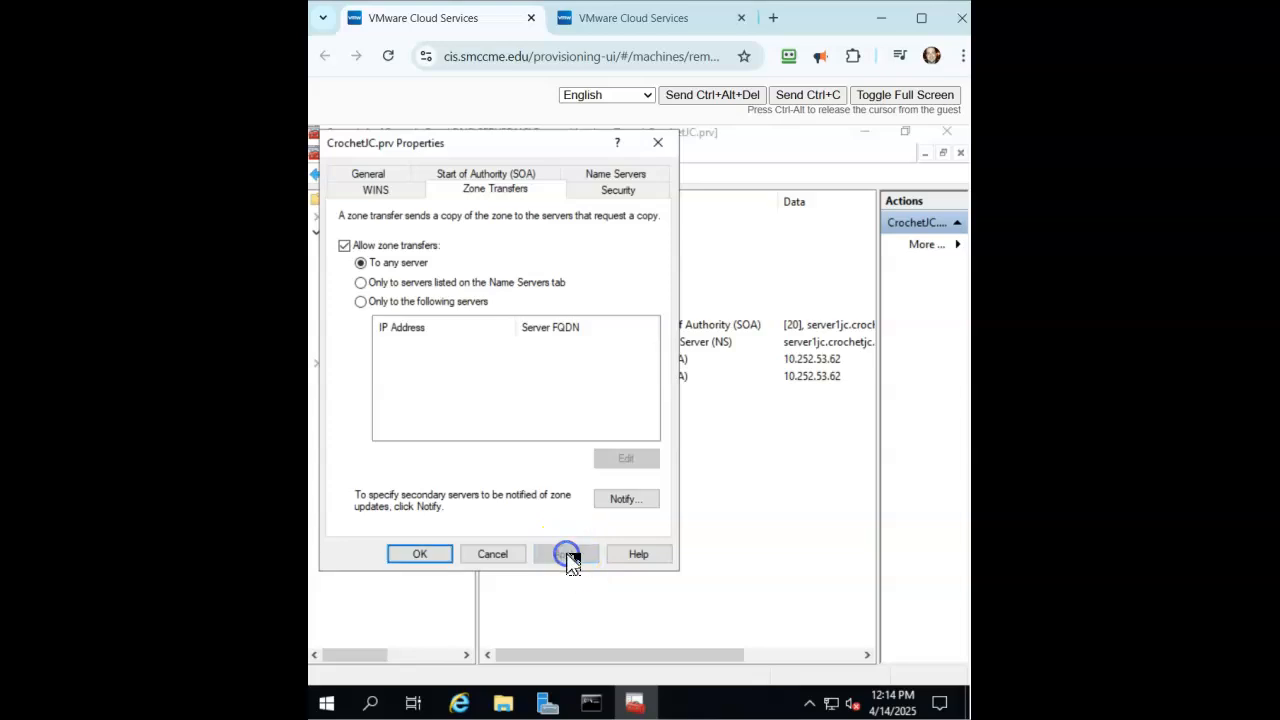
left_click(412, 546)
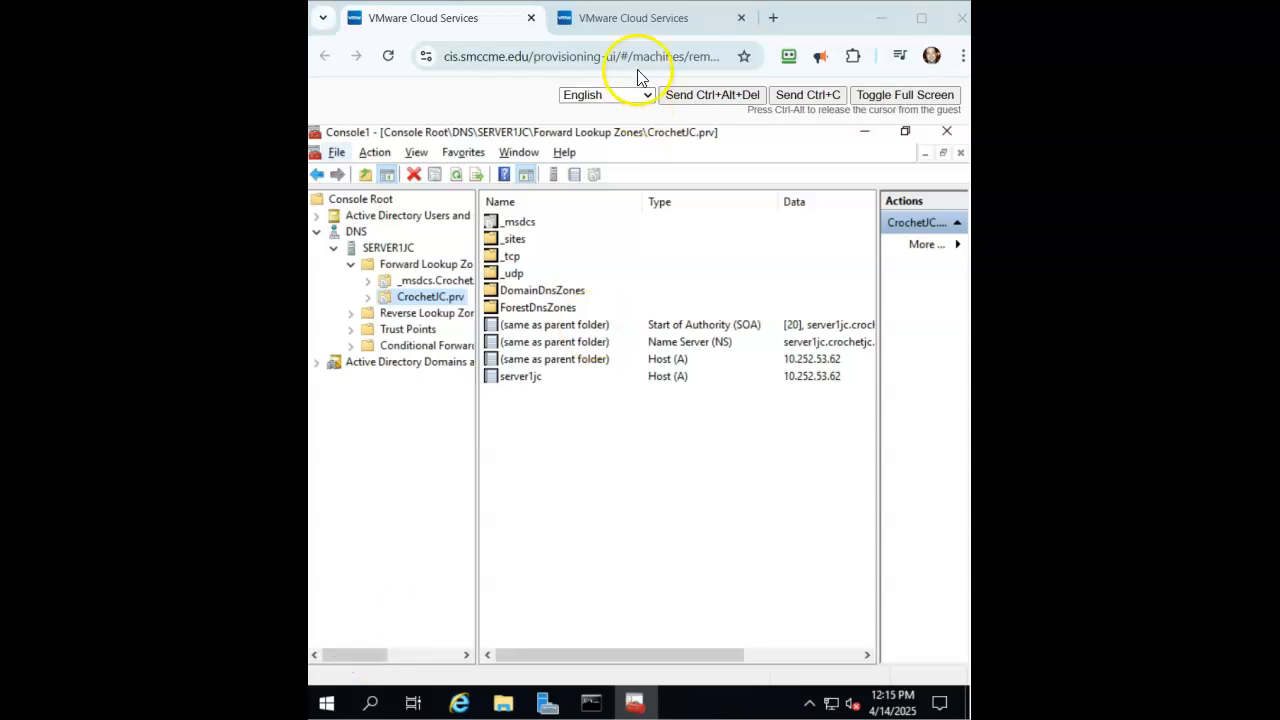
On the second server, open the MediaJC.prv forward lookup zone of SERVER2JC in the DNS management console
left_click(626, 12)
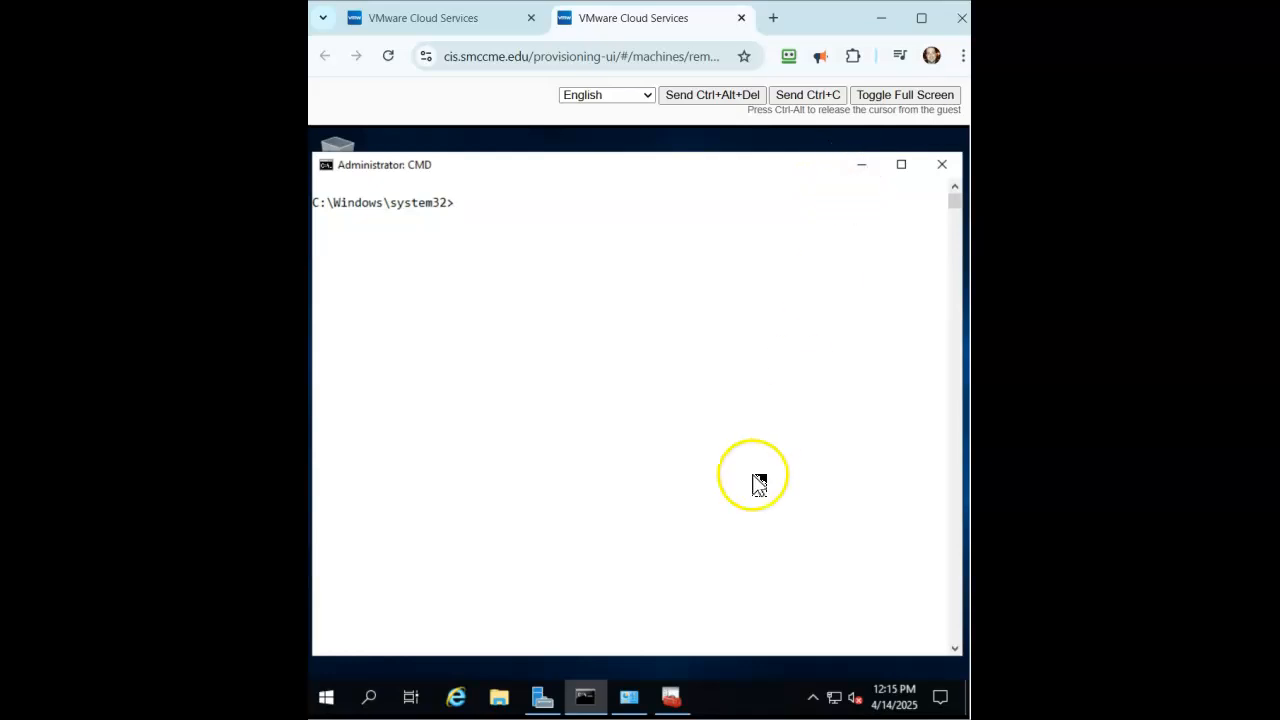
left_click(669, 698)
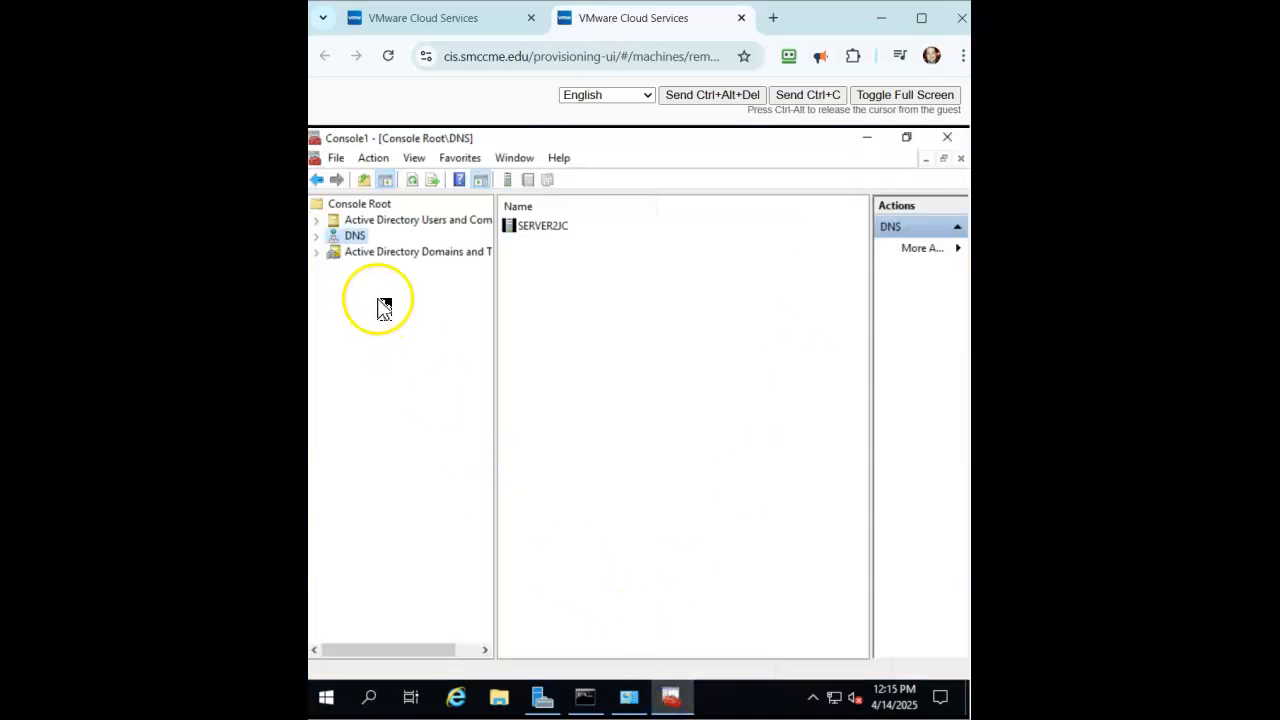
left_click(316, 236)
left_click(334, 252)
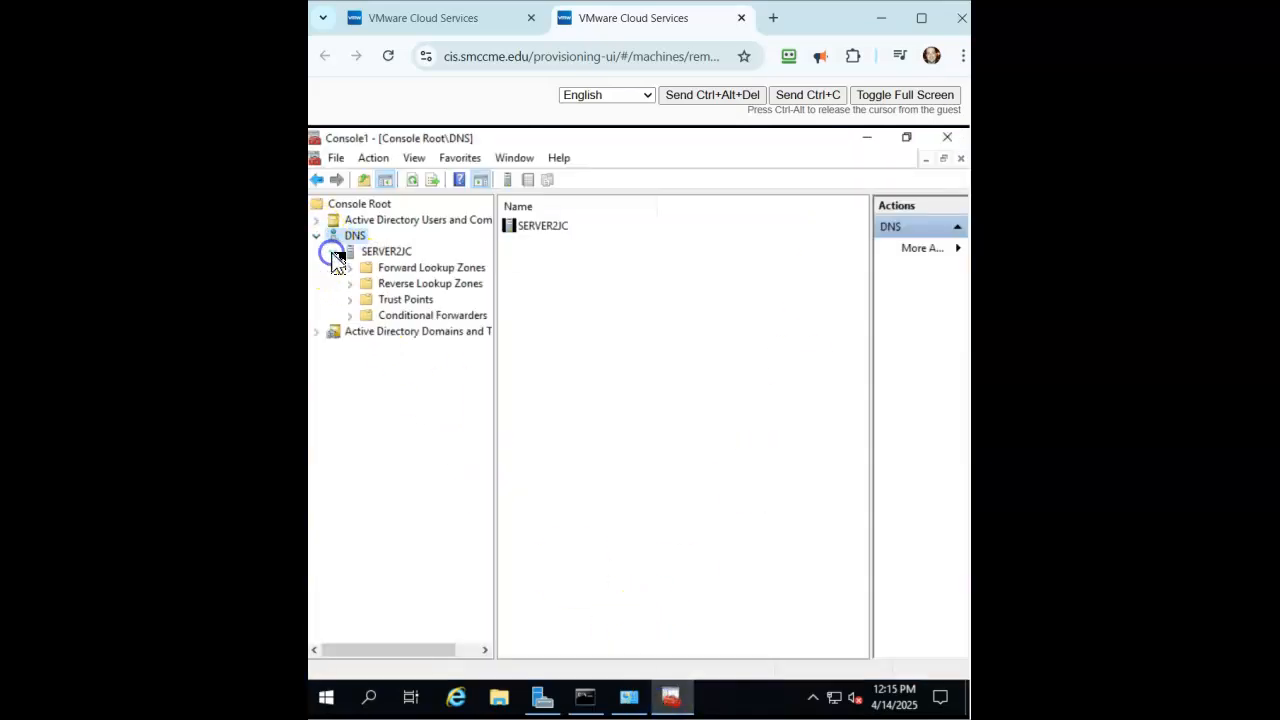
left_click(349, 268)
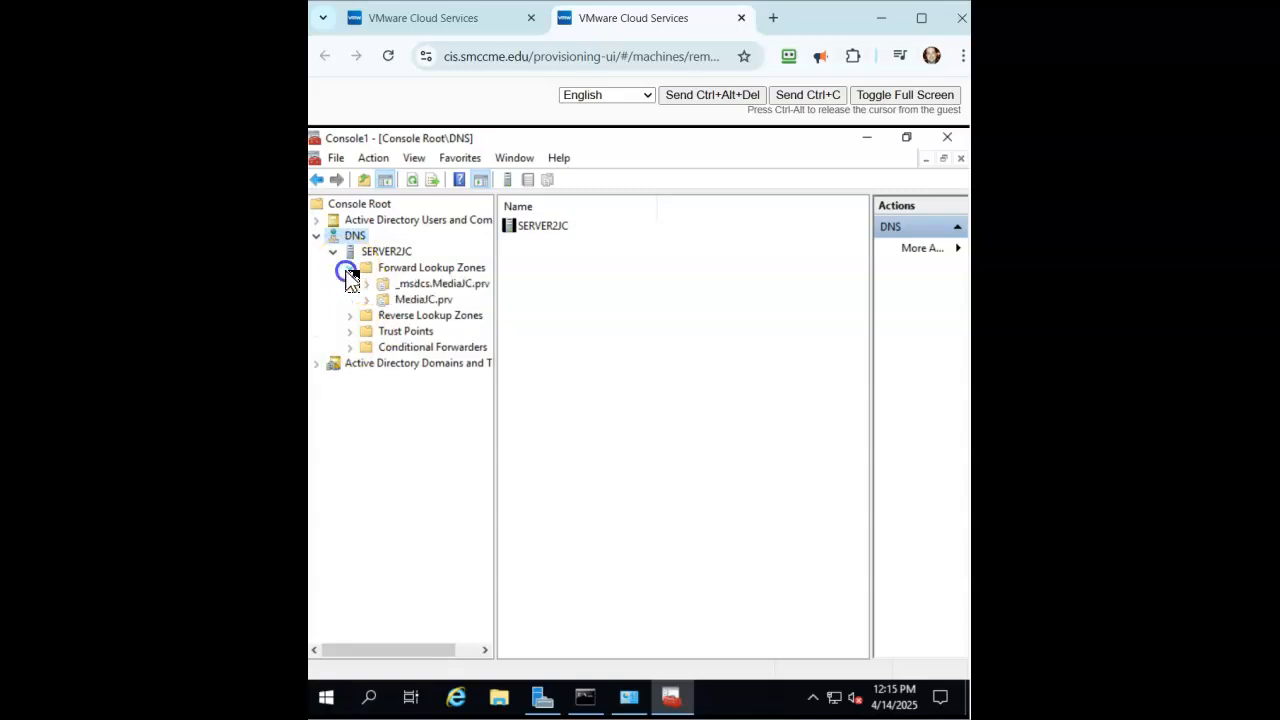
left_click(398, 302)
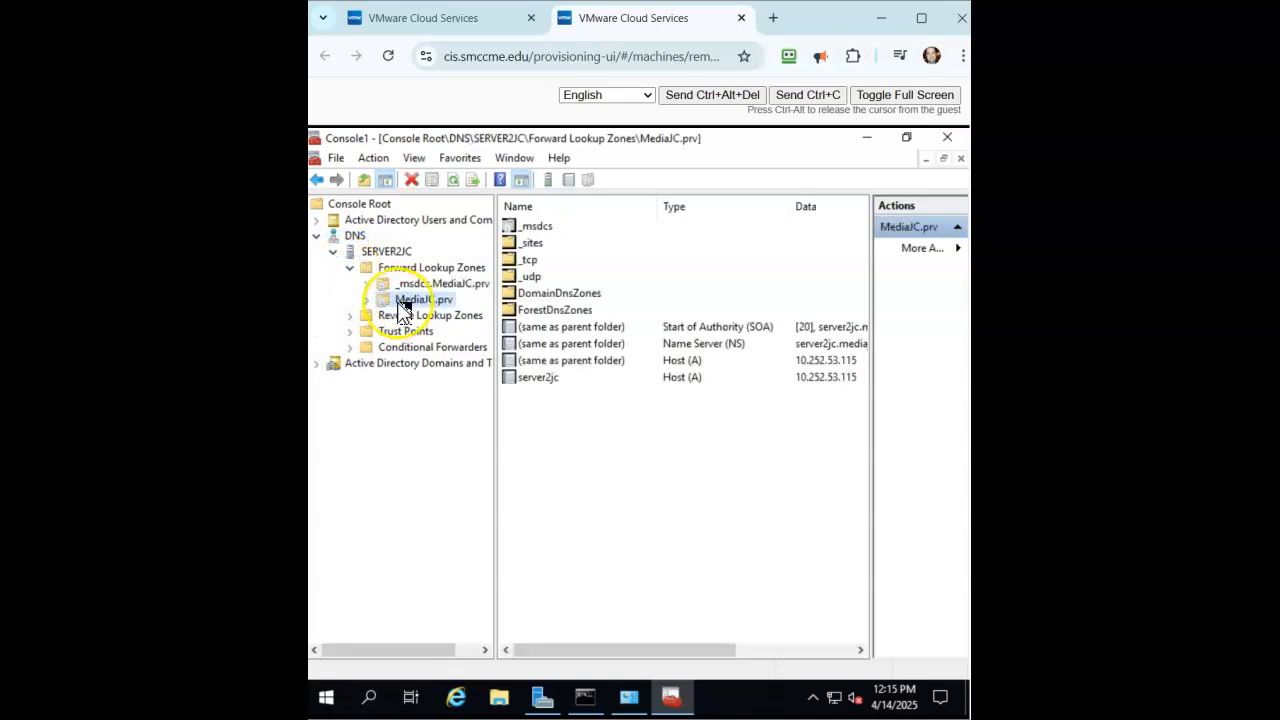
Allow zone transfers to any server in the MediaJC.prv zone's properties and save the change
right_click(398, 295)
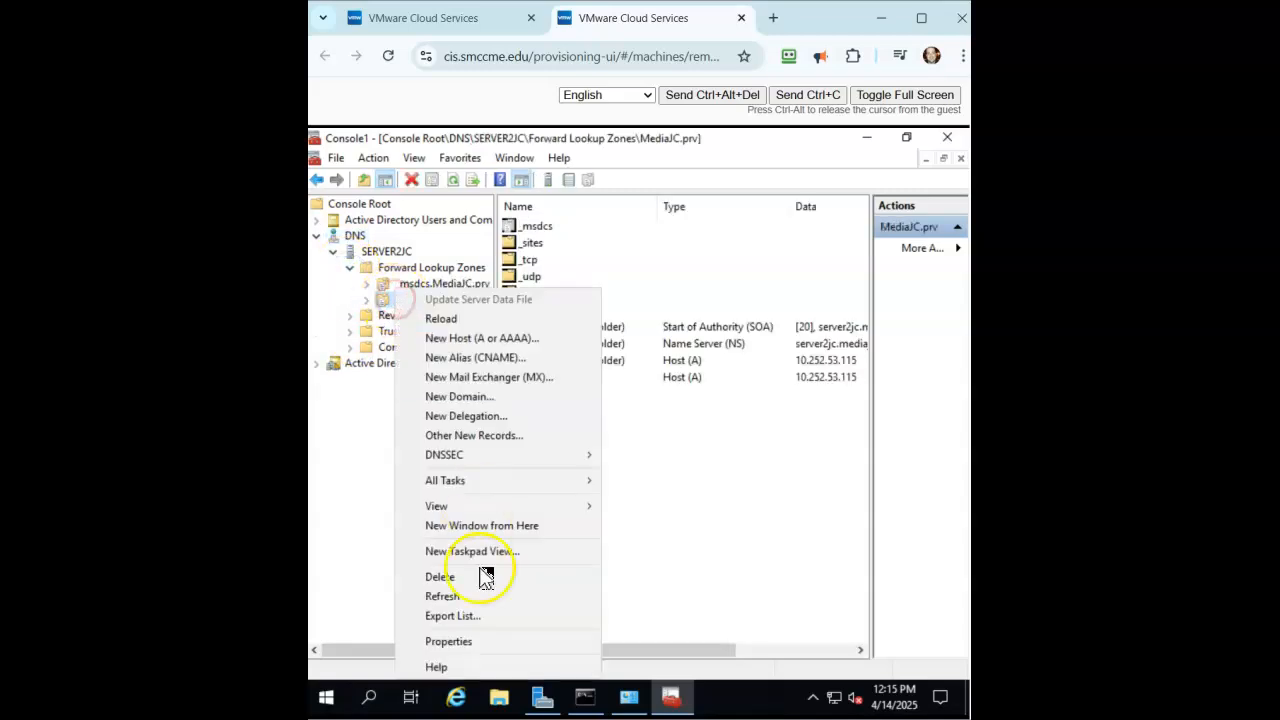
left_click(480, 641)
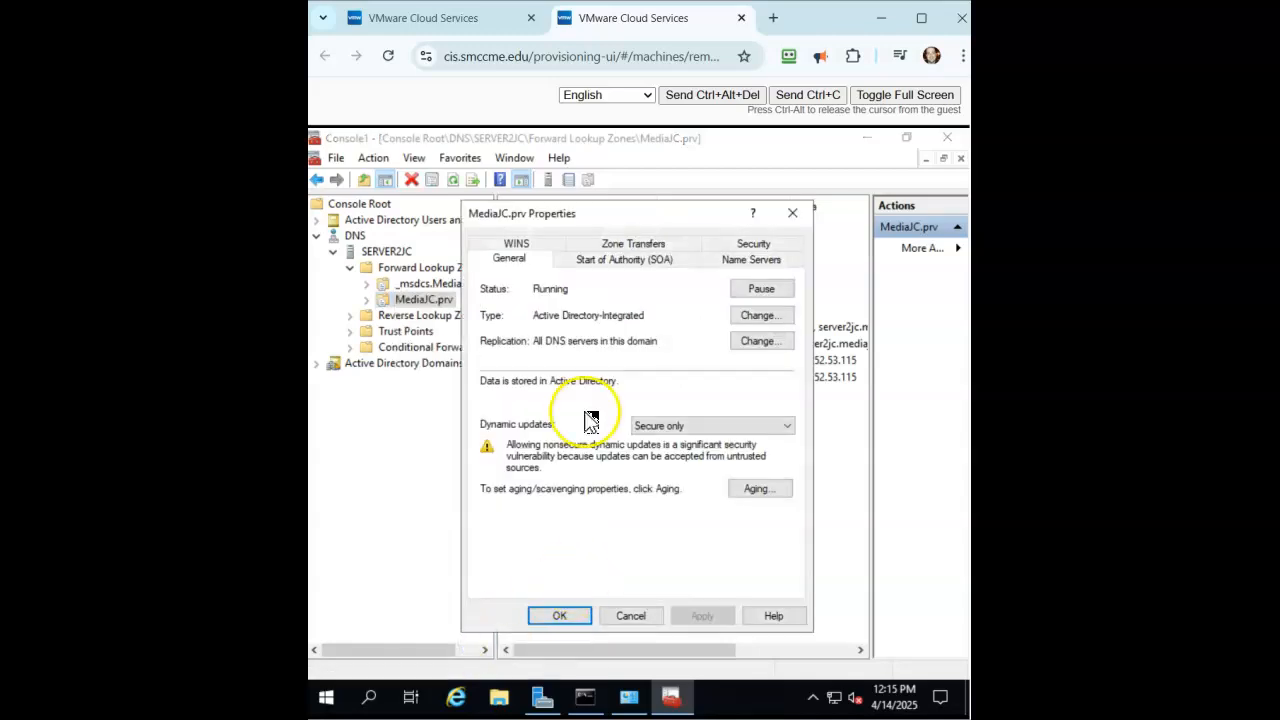
left_click(608, 247)
left_click(490, 312)
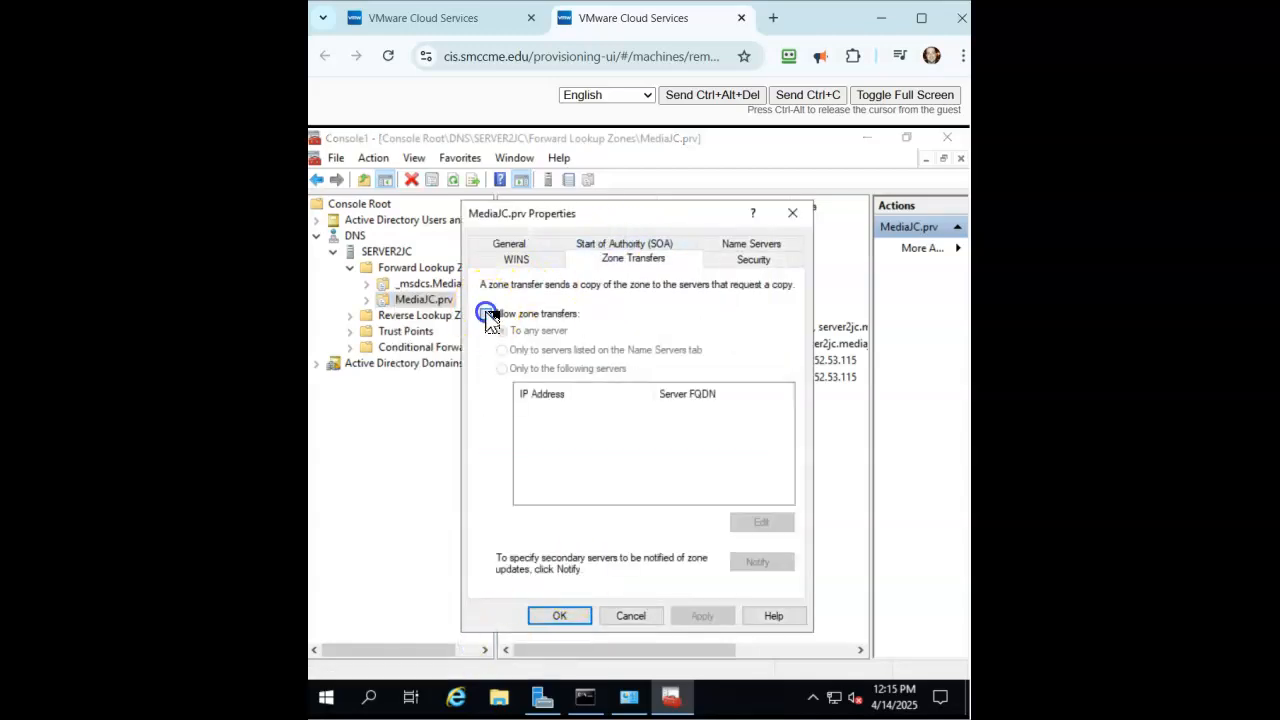
left_click(702, 616)
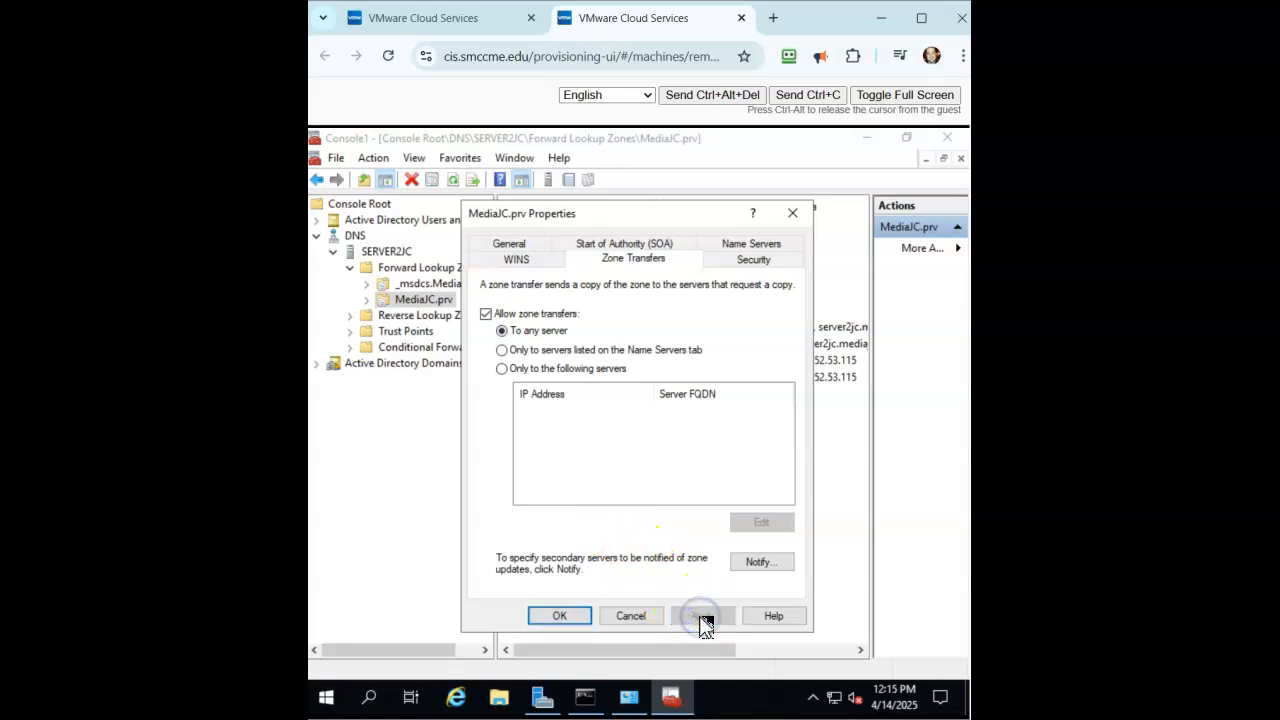
left_click(553, 617)
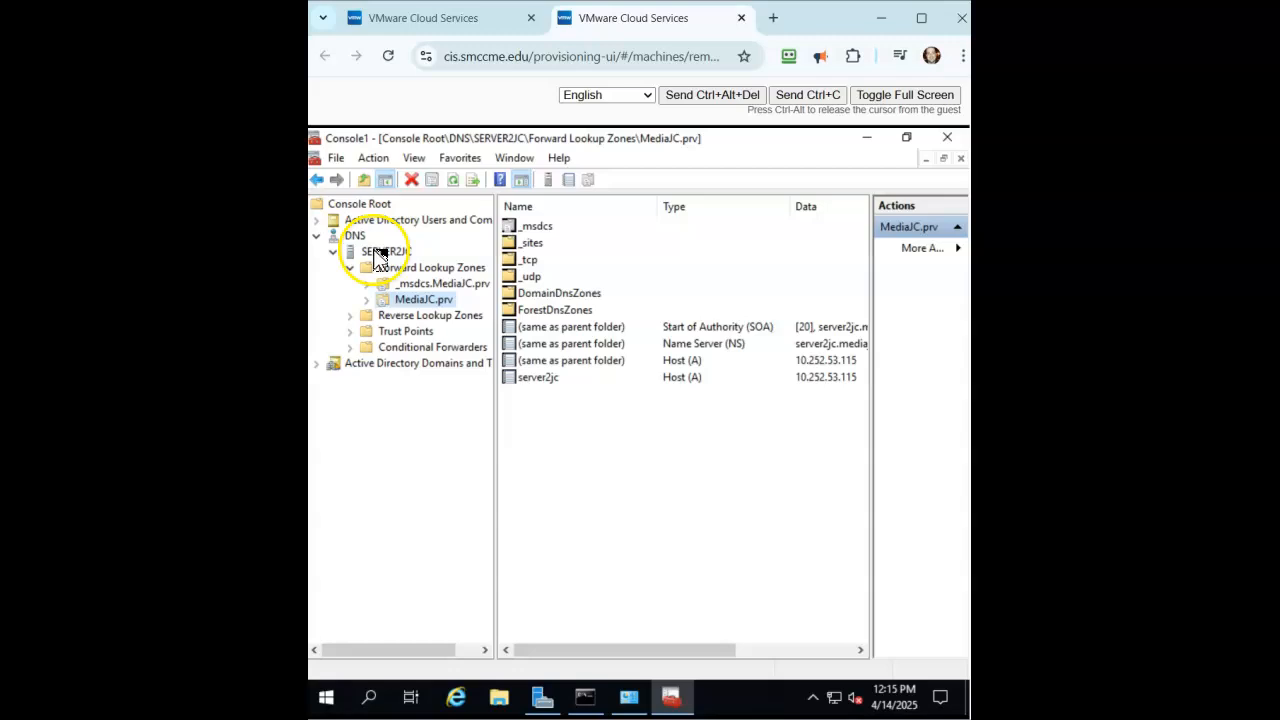
Start a new forward lookup zone on SERVER2JC, set its type to Secondary zone and proceed to the zone name
right_click(403, 265)
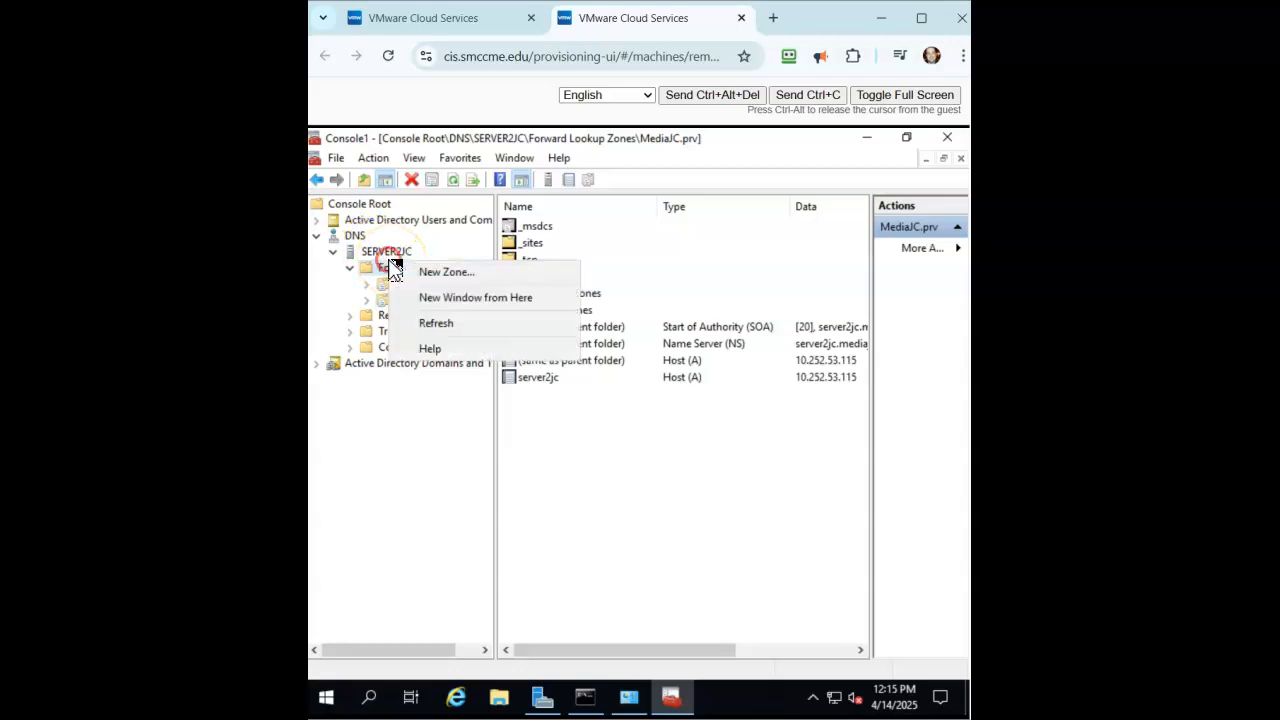
left_click(440, 274)
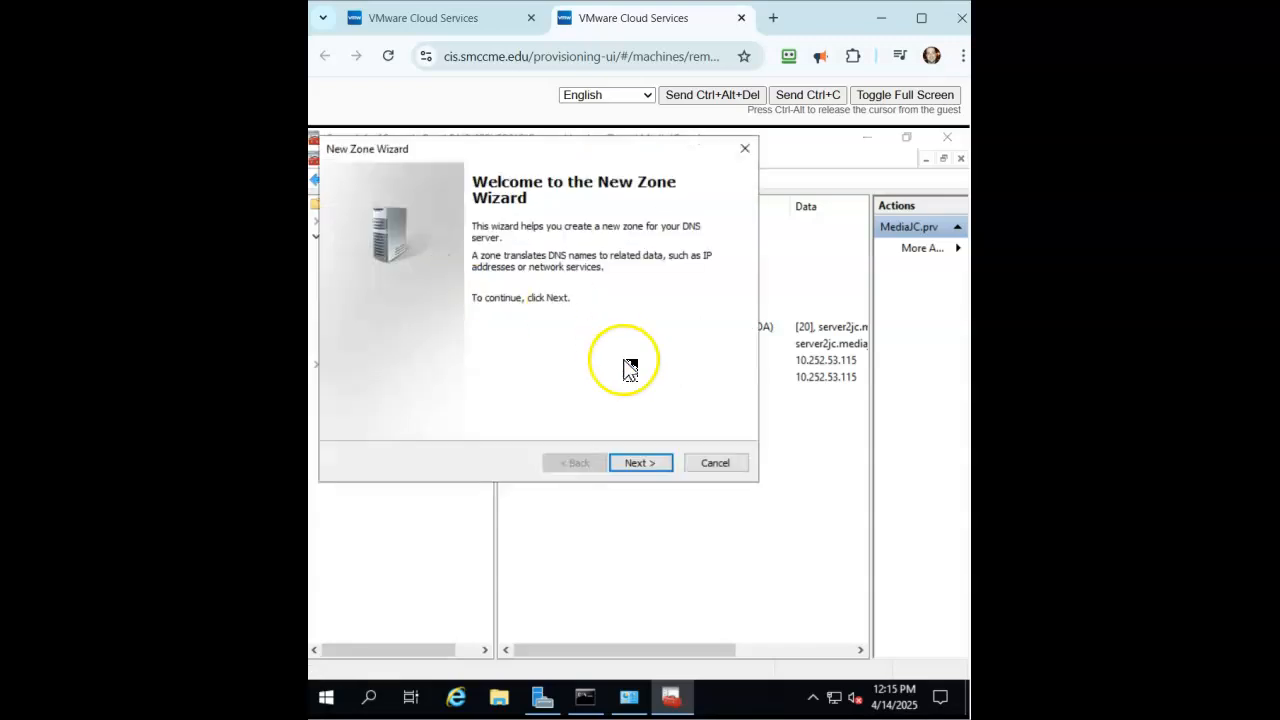
left_click(644, 466)
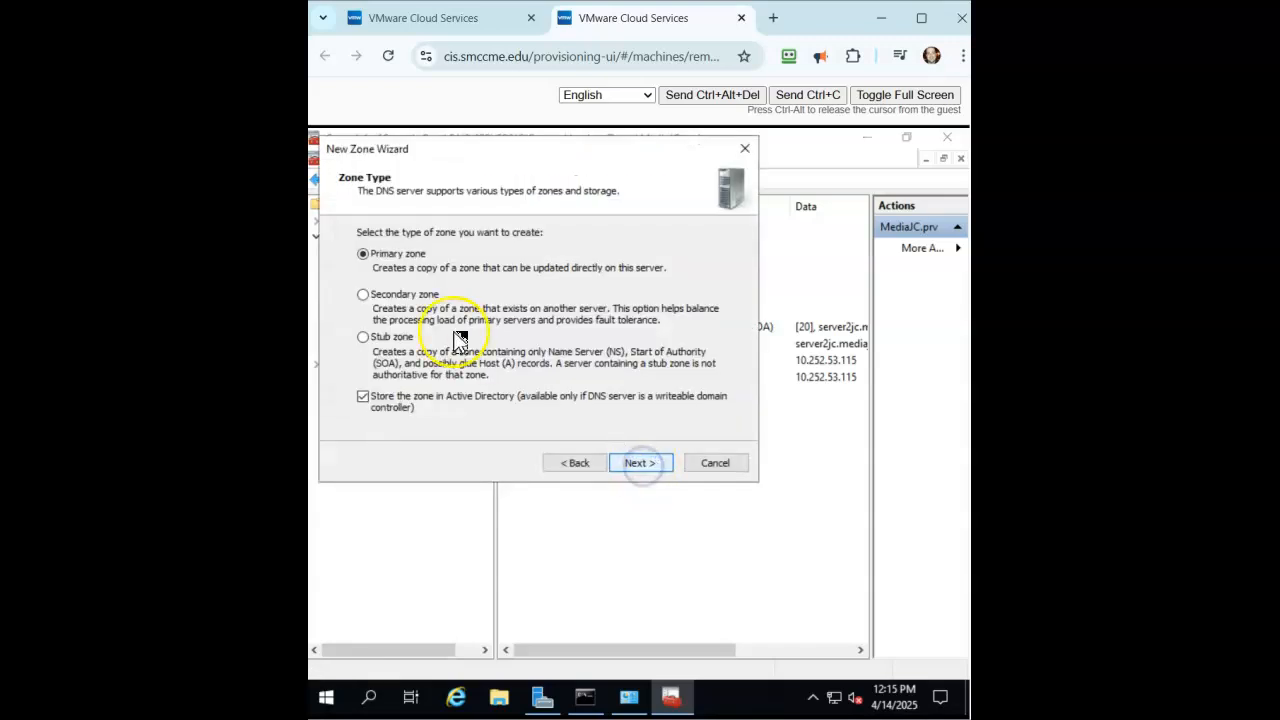
left_click(362, 294)
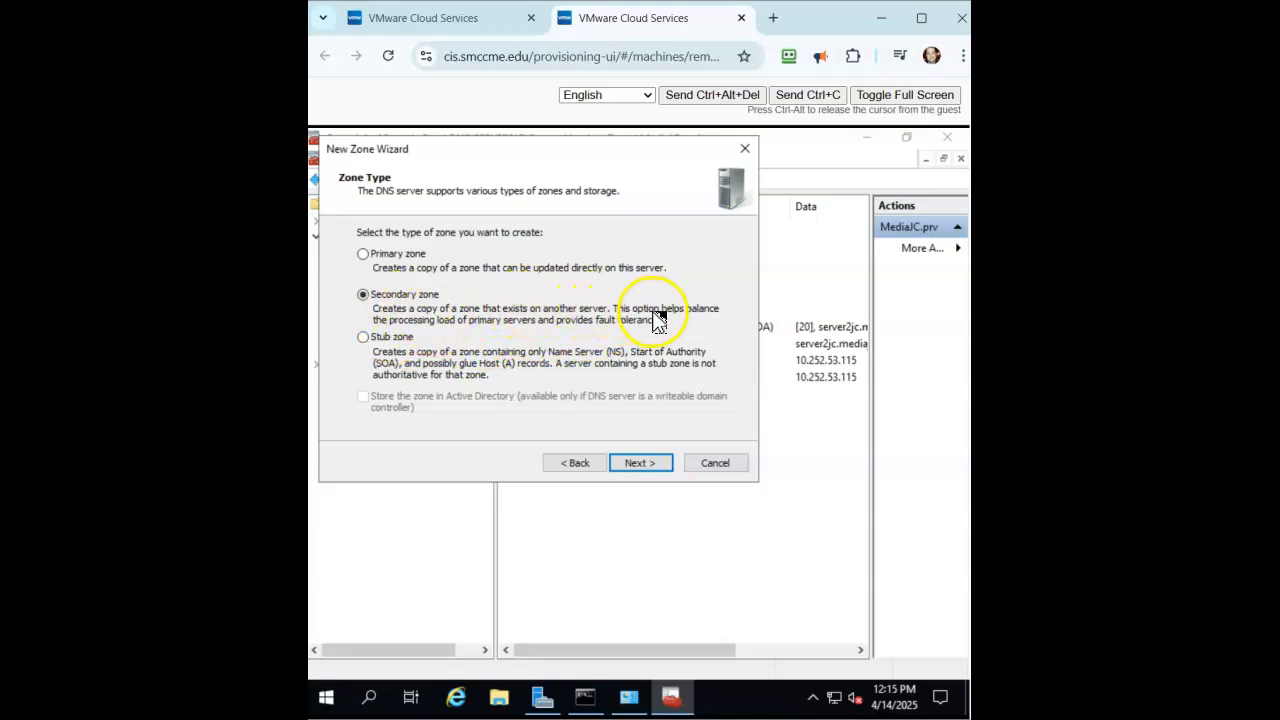
left_click(636, 466)
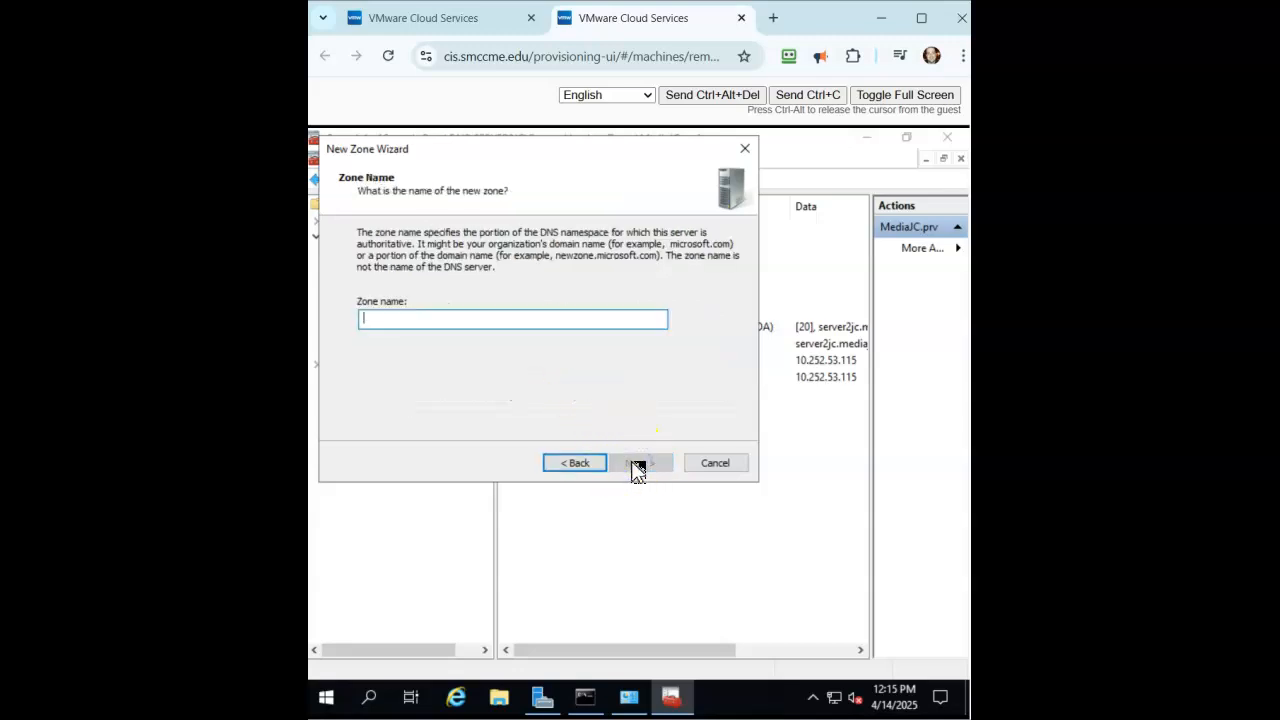
Name the new secondary zone CrochetJC.prv and proceed to its master DNS servers
type("cr")
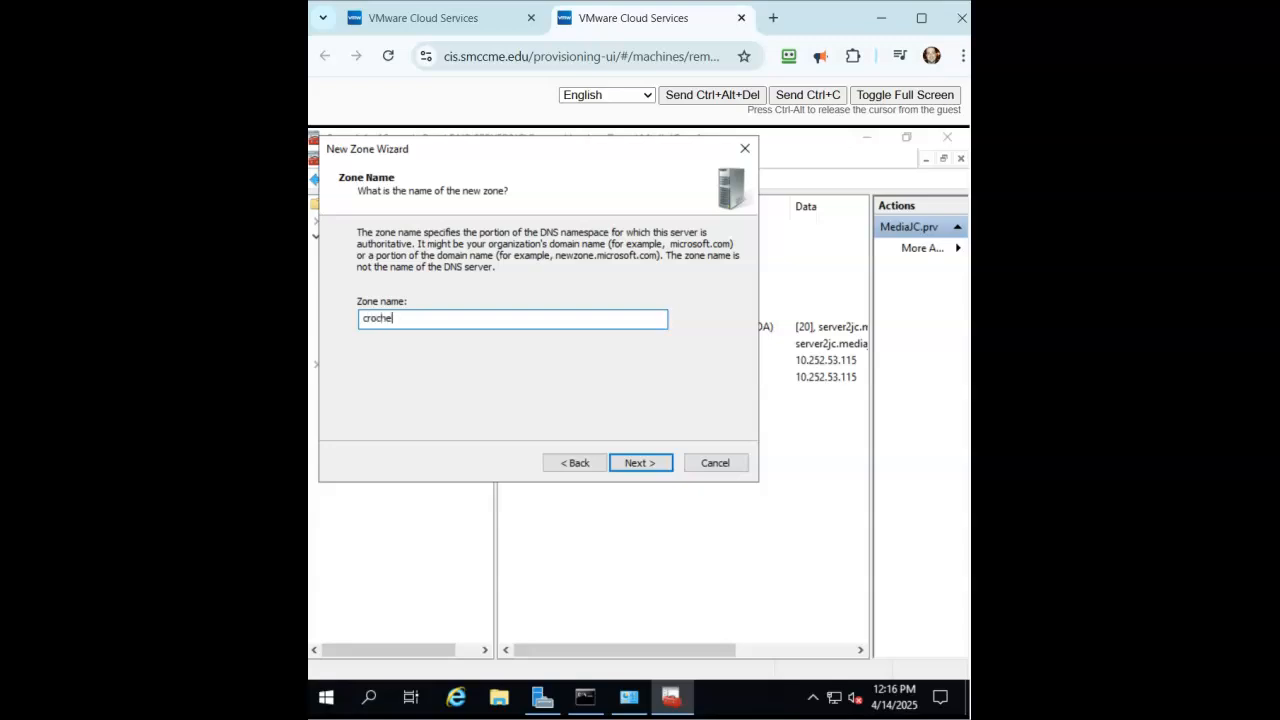
key("BackSpace")
type("CrochetJC.prv")
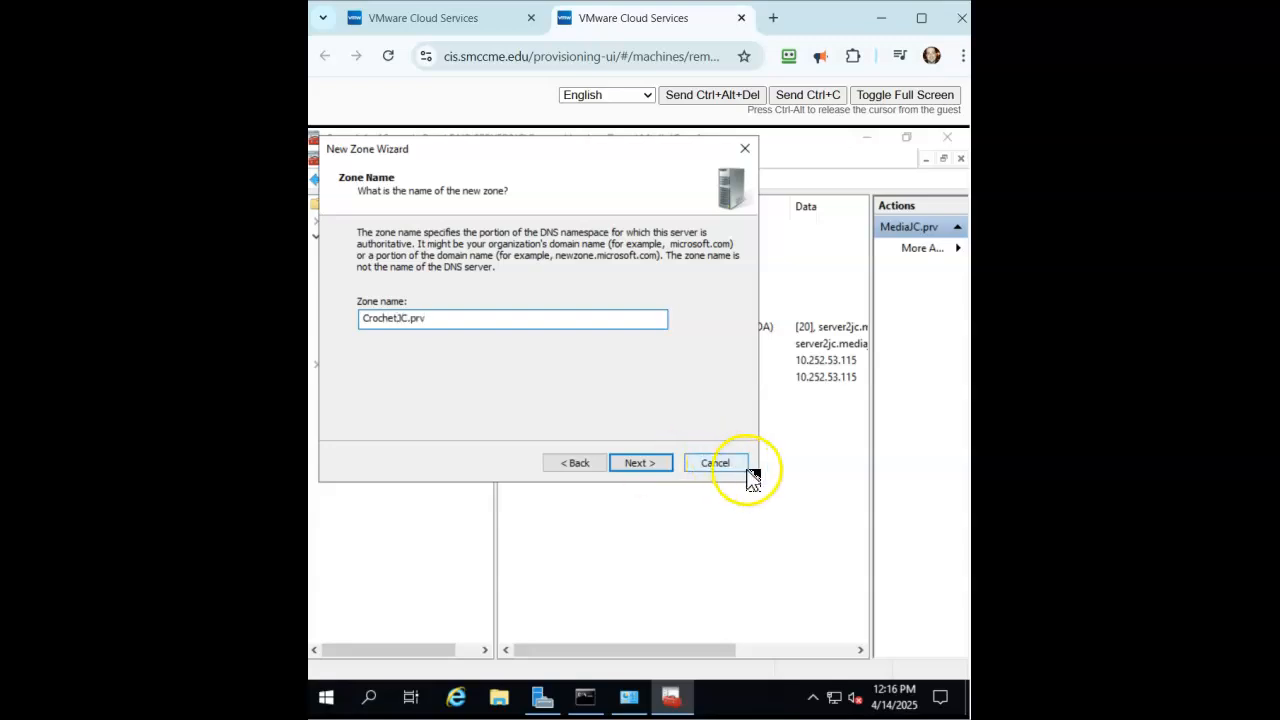
left_click(636, 463)
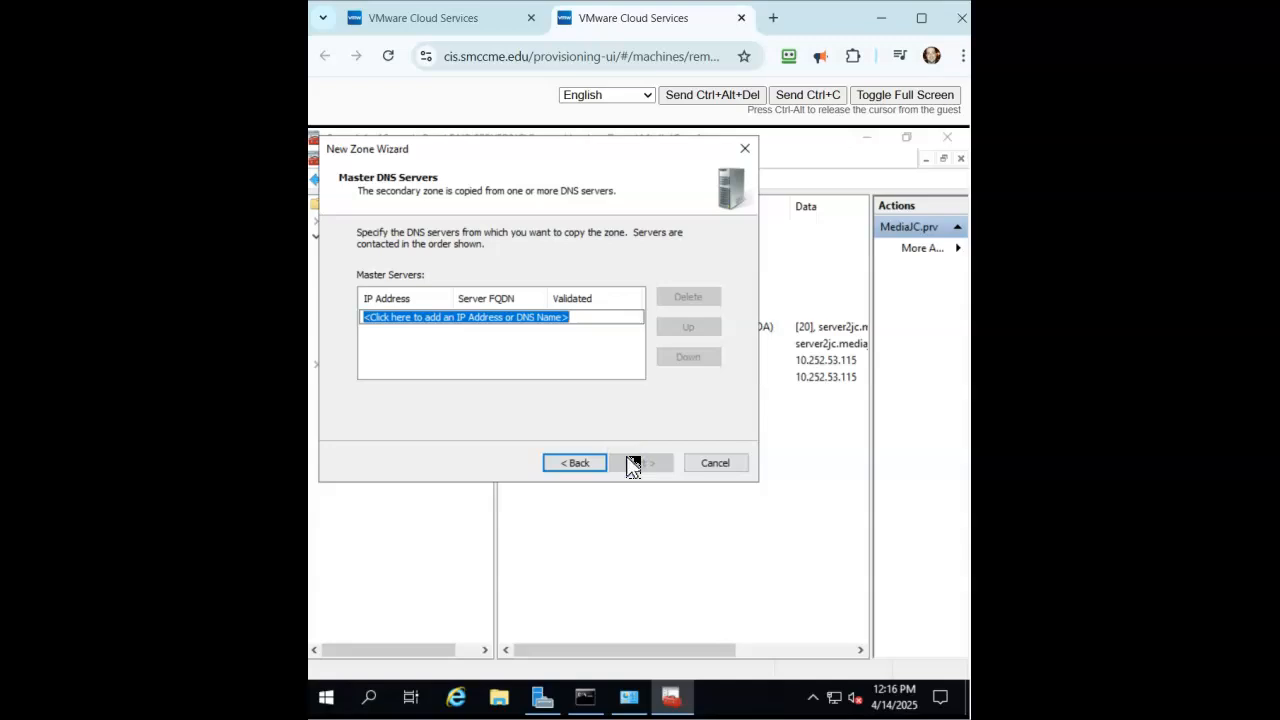
Add 10.252.53.62 as the master DNS server for the CrochetJC.prv zone and finish creating the zone
type("10")
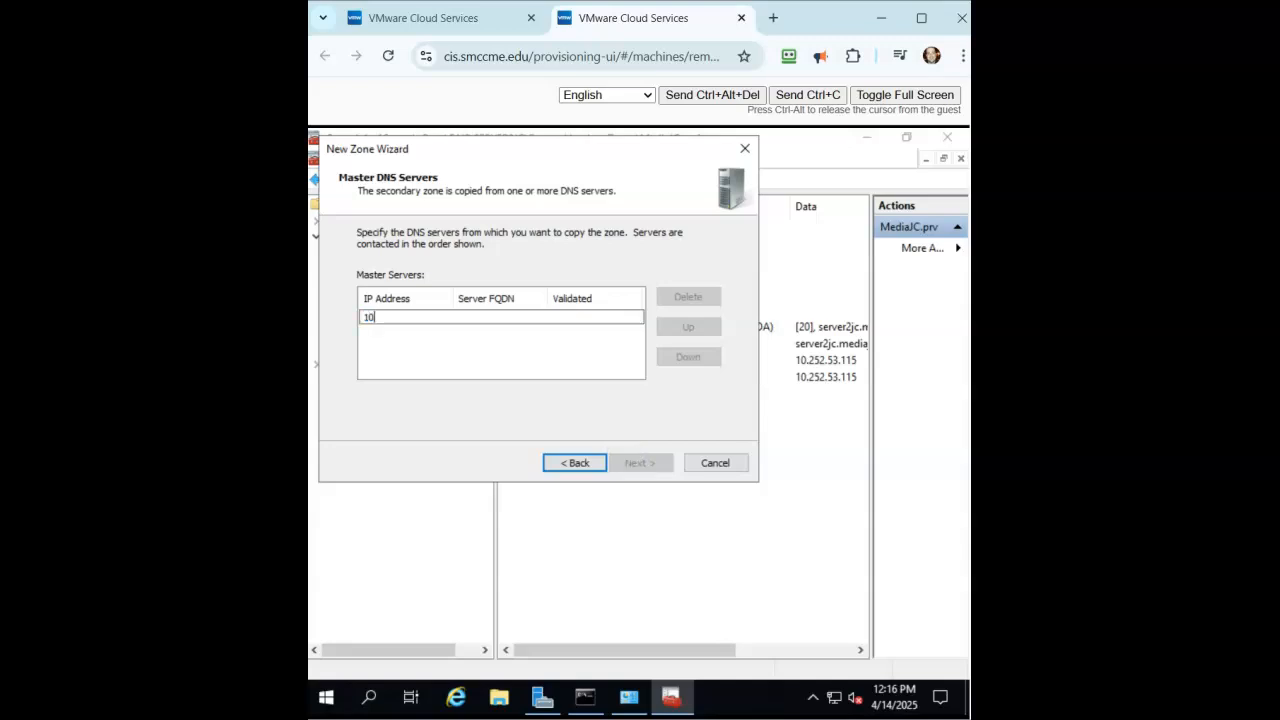
type(".252.53.62")
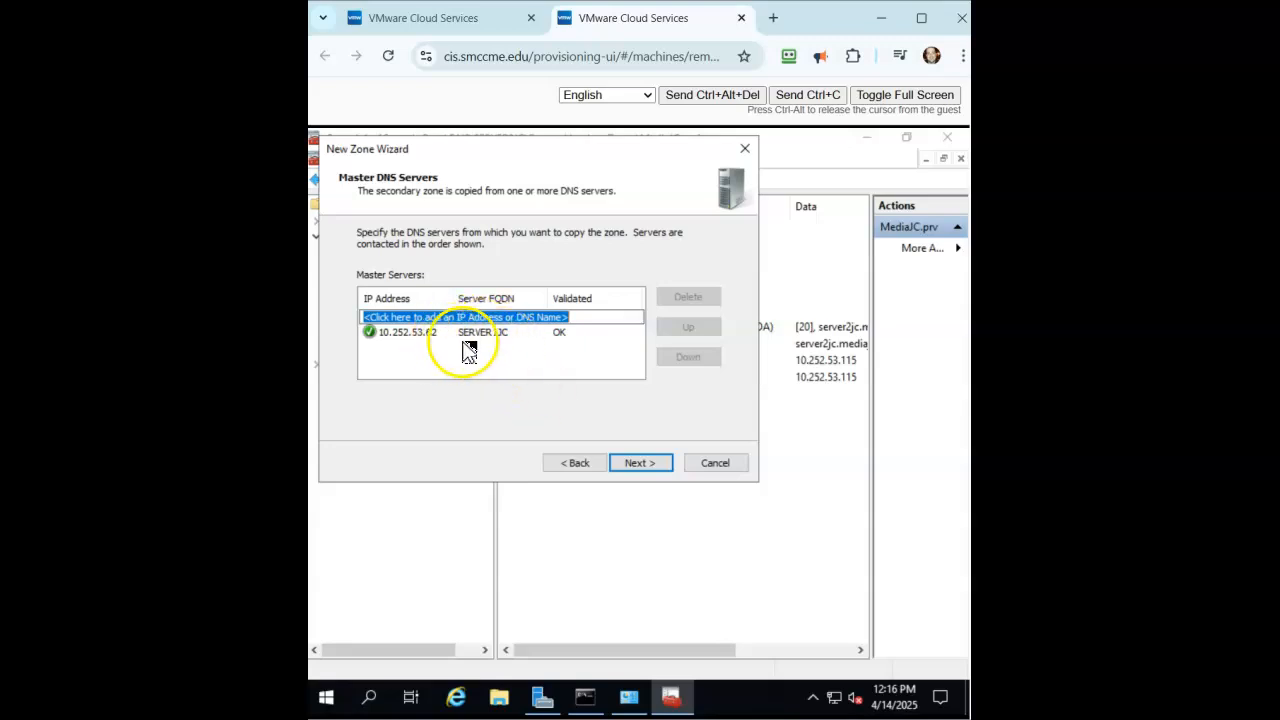
left_click(636, 467)
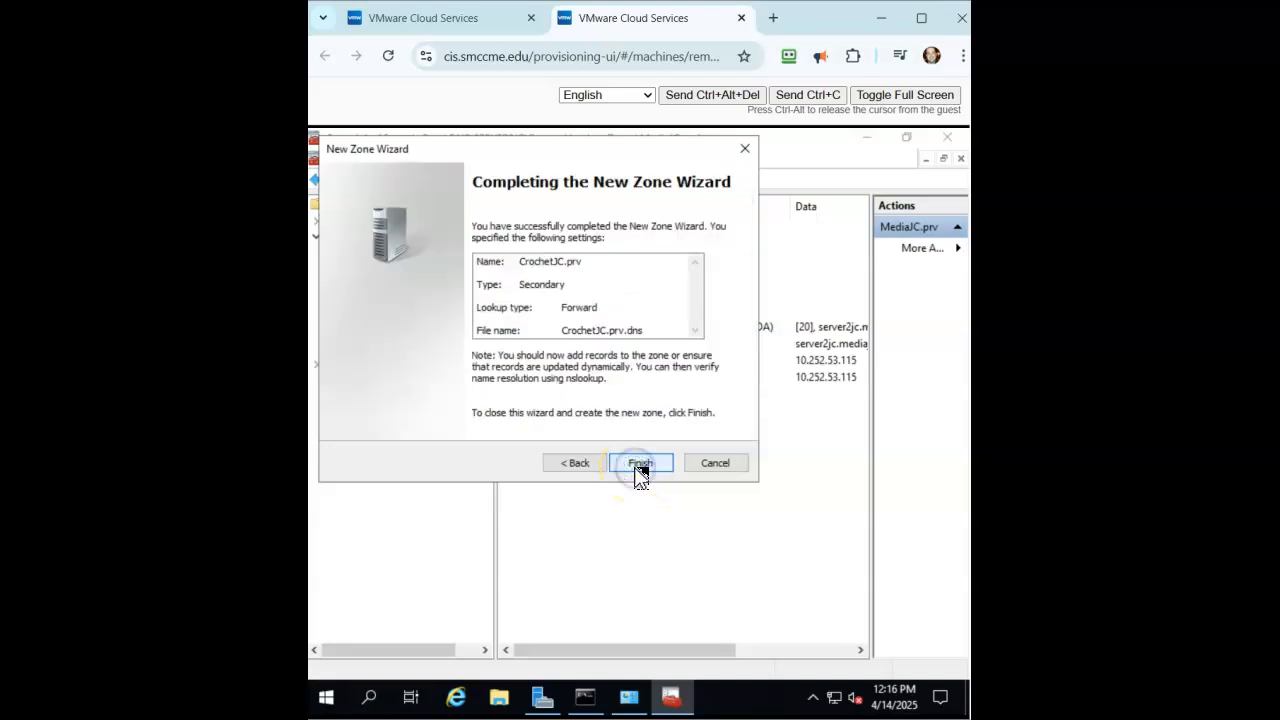
left_click(636, 467)
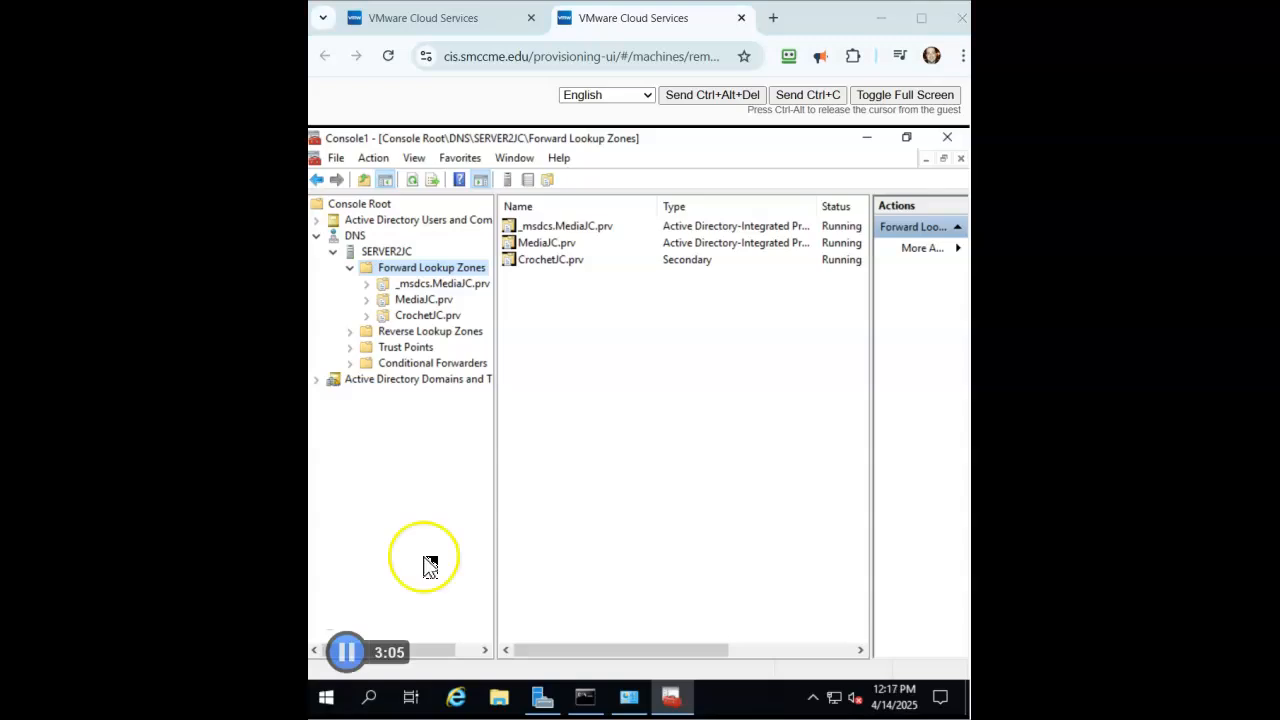
Switch to the first server, start a new forward lookup zone on SERVER1JC and set its type to Secondary zone
left_click(422, 18)
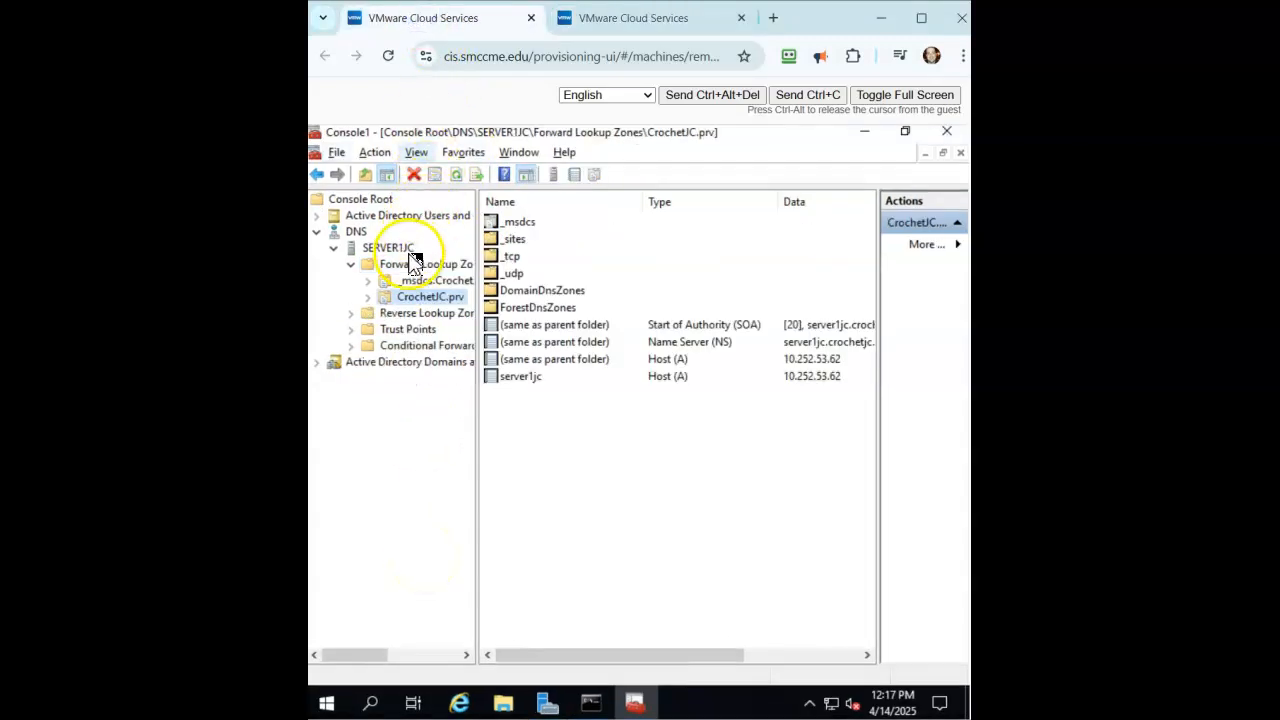
right_click(408, 265)
left_click(434, 274)
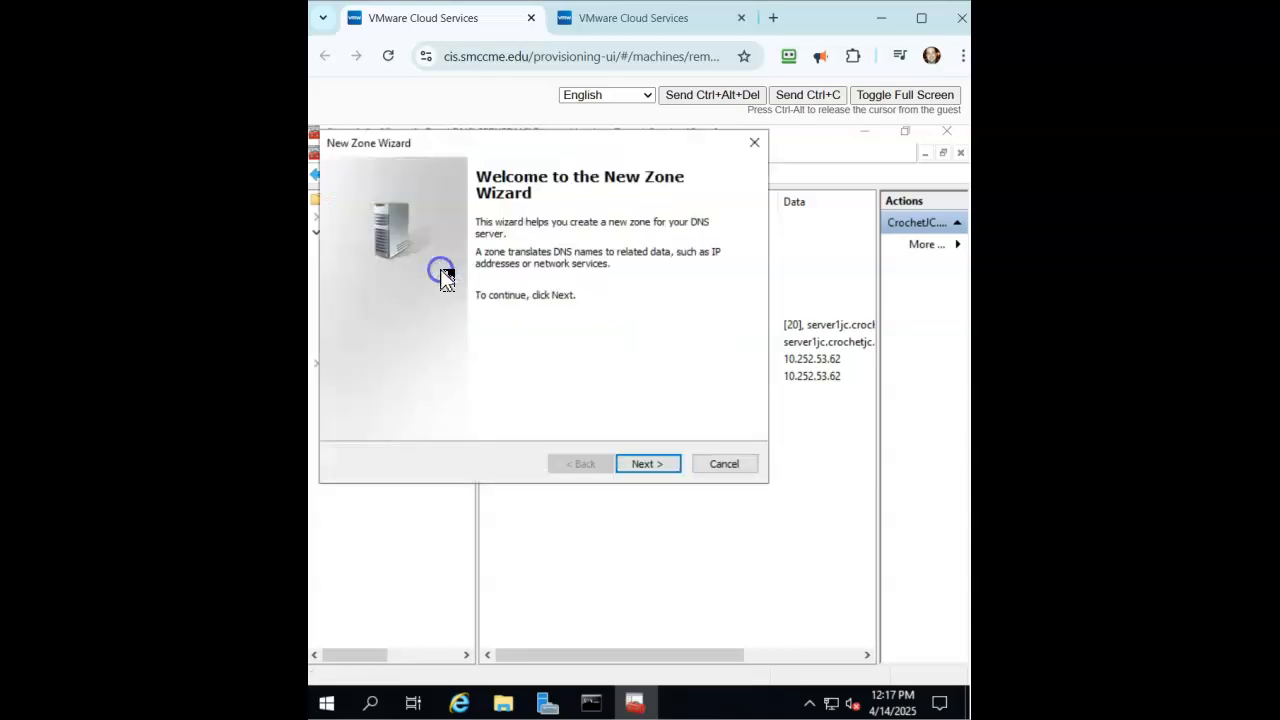
left_click(648, 464)
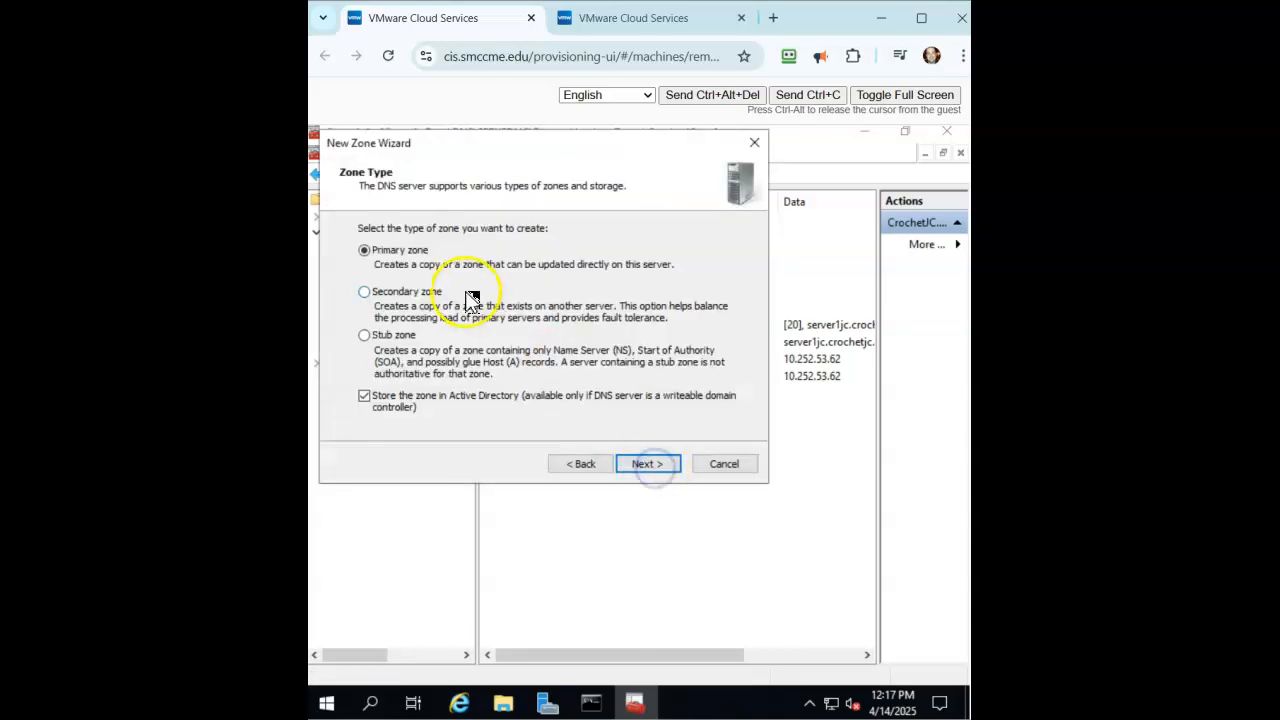
left_click(390, 291)
left_click(648, 464)
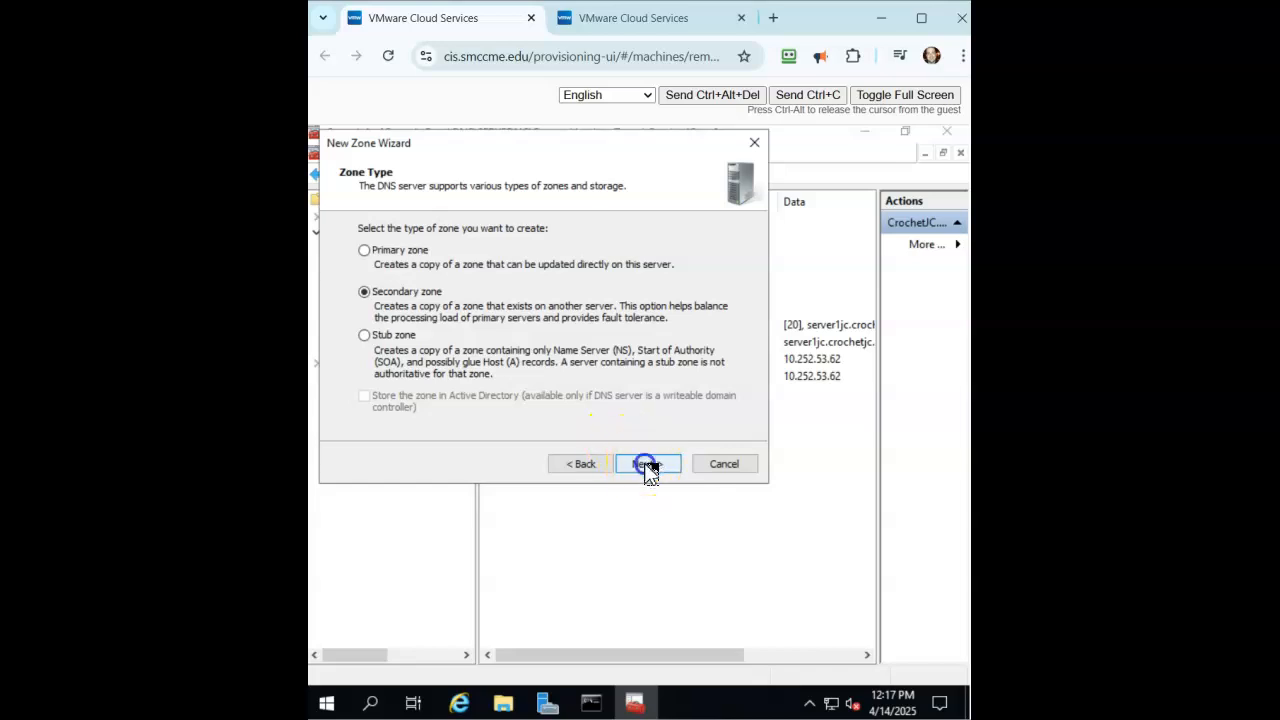
Name the zone MediaJC.prv, add 10.252.53.115 as its master DNS server and finish creating it
type("MediaJC.prv")
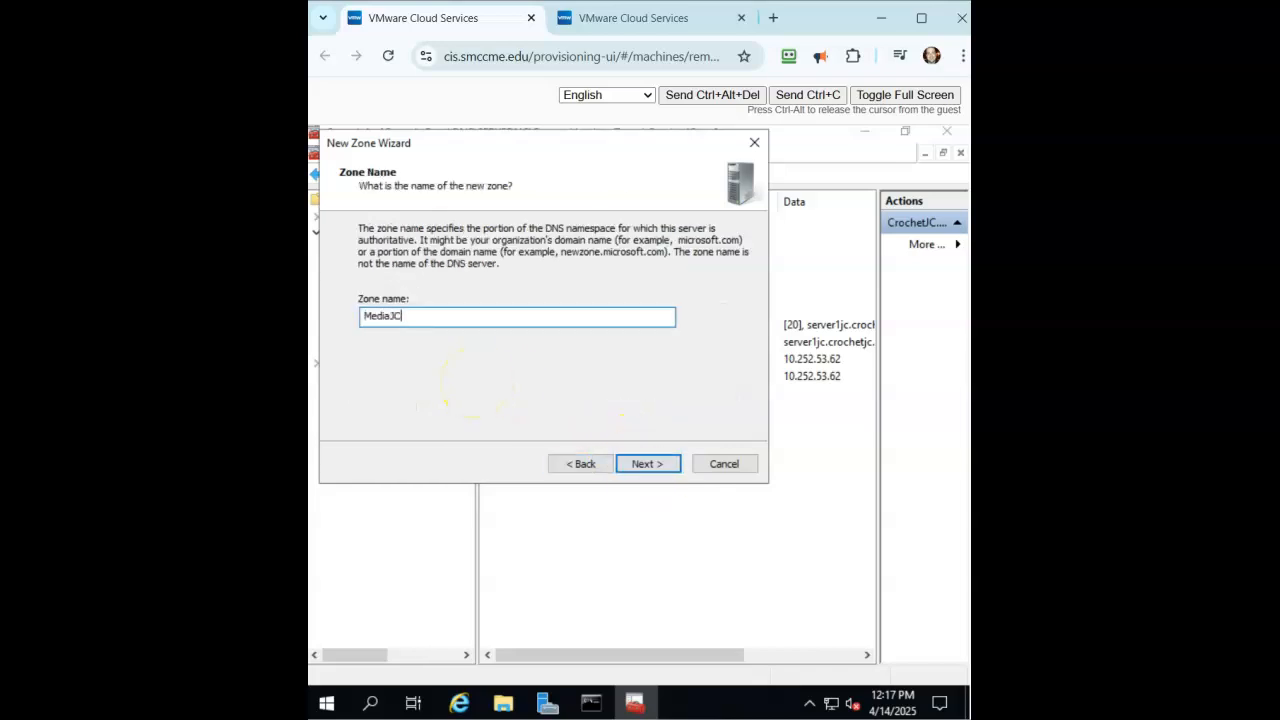
left_click(643, 464)
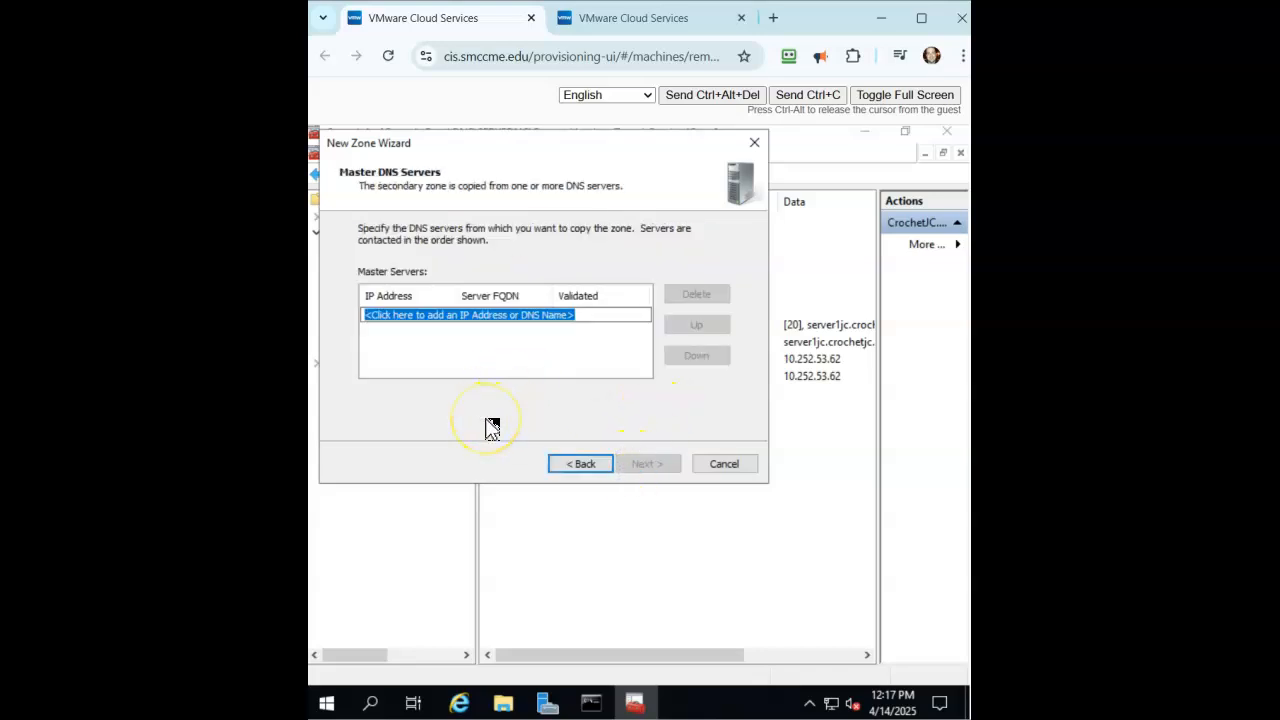
type("10.252.53.115")
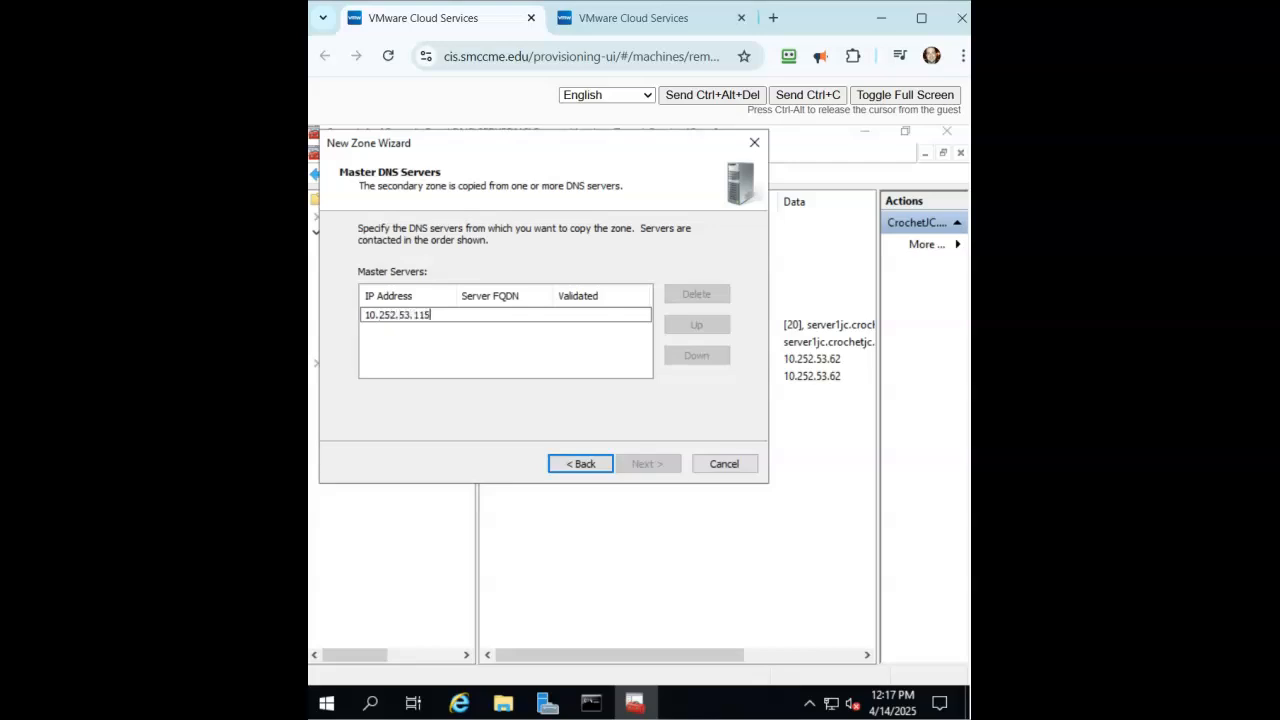
key("Return")
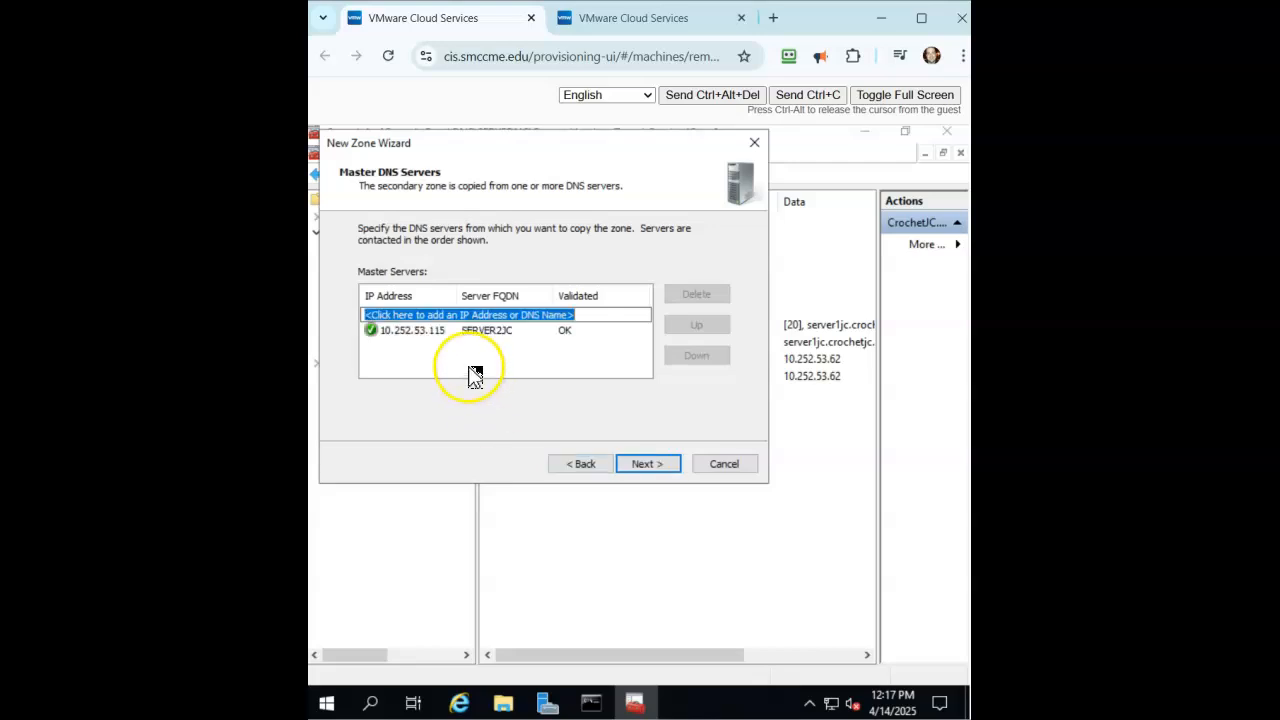
left_click(645, 466)
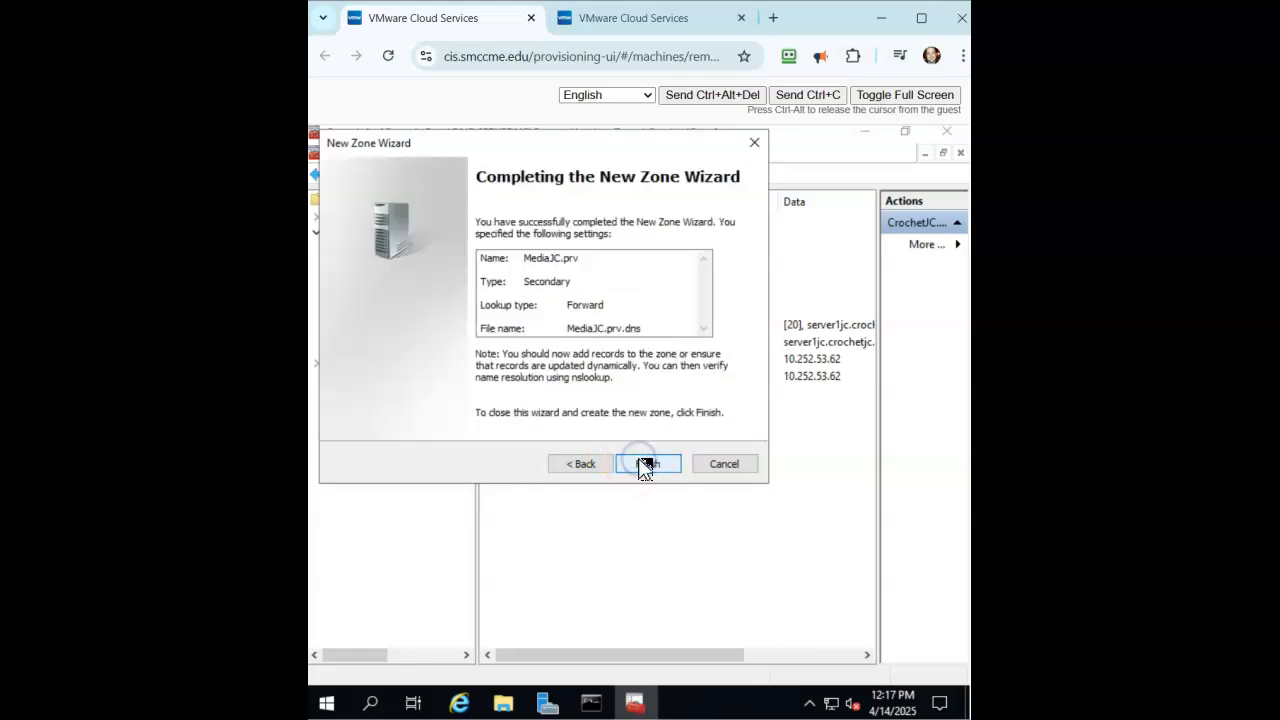
left_click(645, 466)
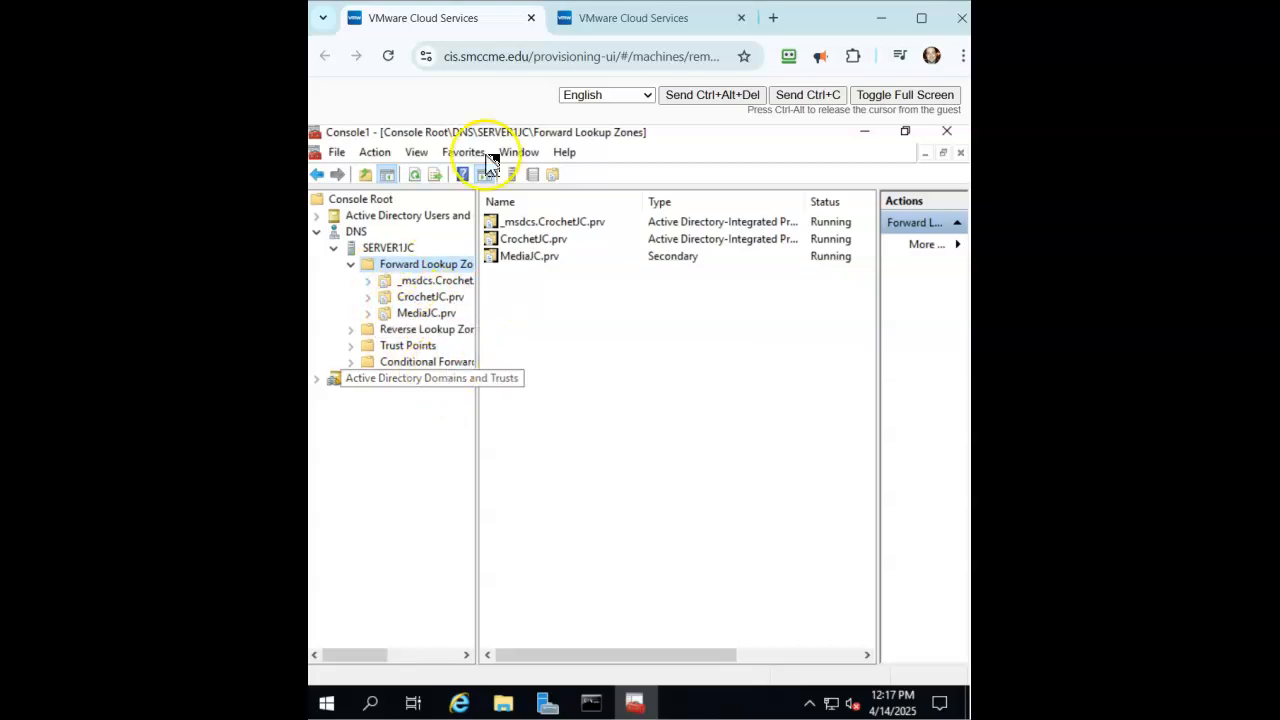
Compare the forward lookup zone lists of SERVER2JC and SERVER1JC, ending on SERVER2JC
left_click(625, 20)
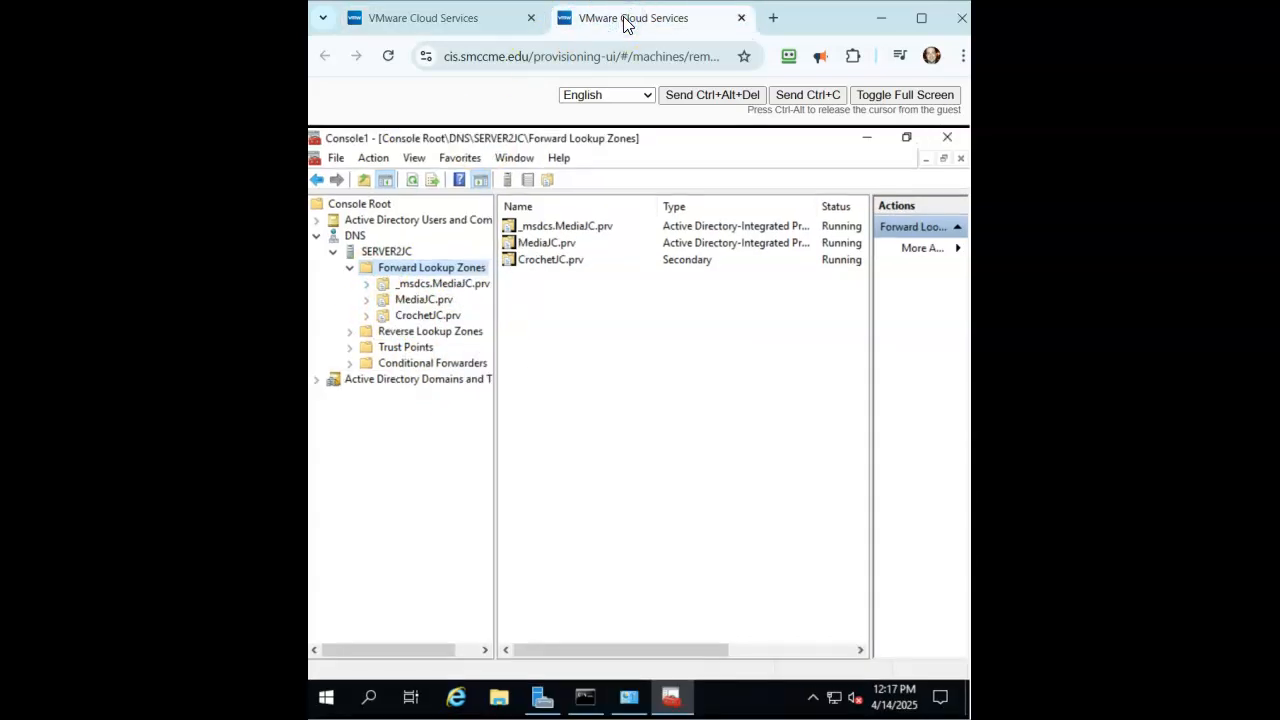
left_click(482, 20)
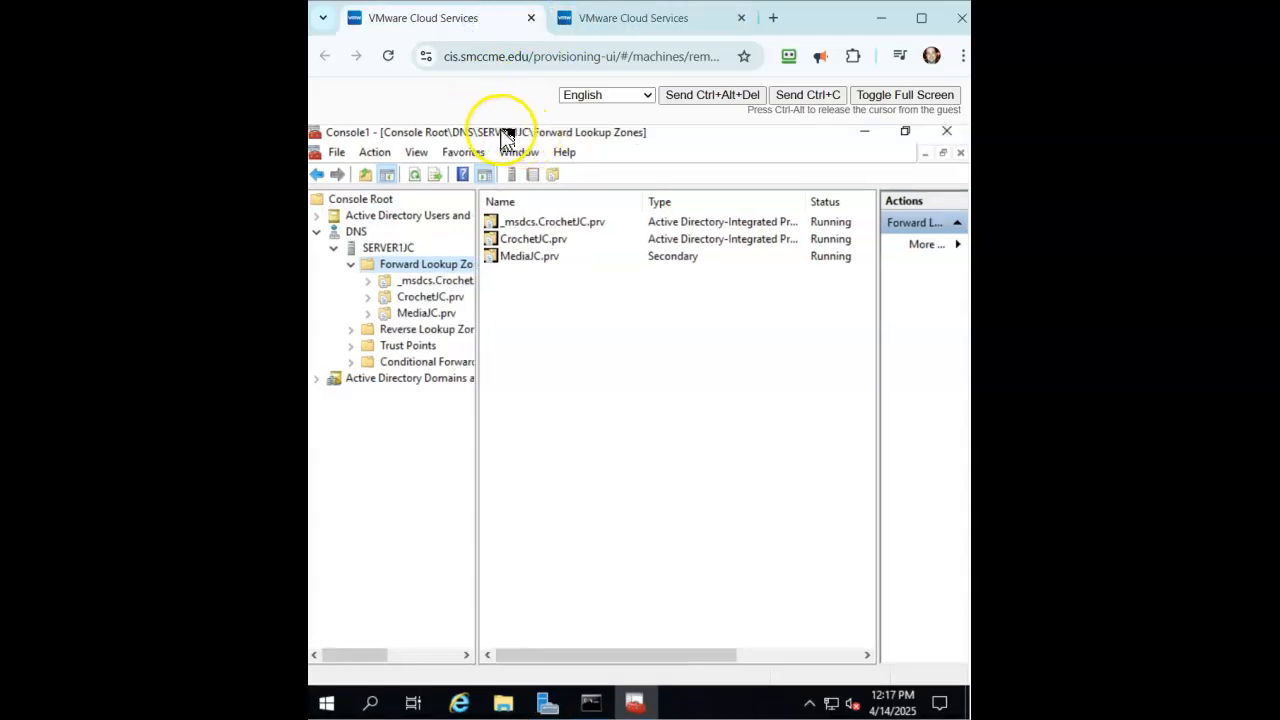
left_click(627, 30)
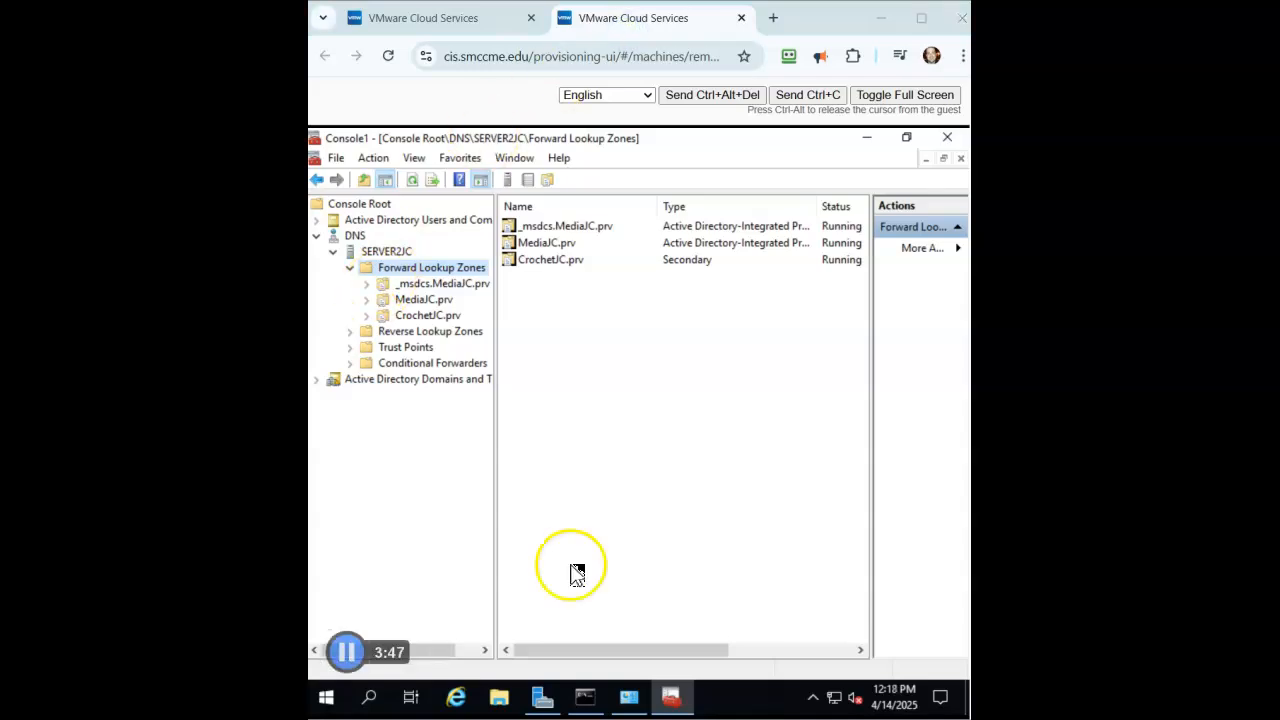
Switch to the command prompt on SERVER2JC and ping the first server's IP address, 10.252.53.62
left_click(585, 697)
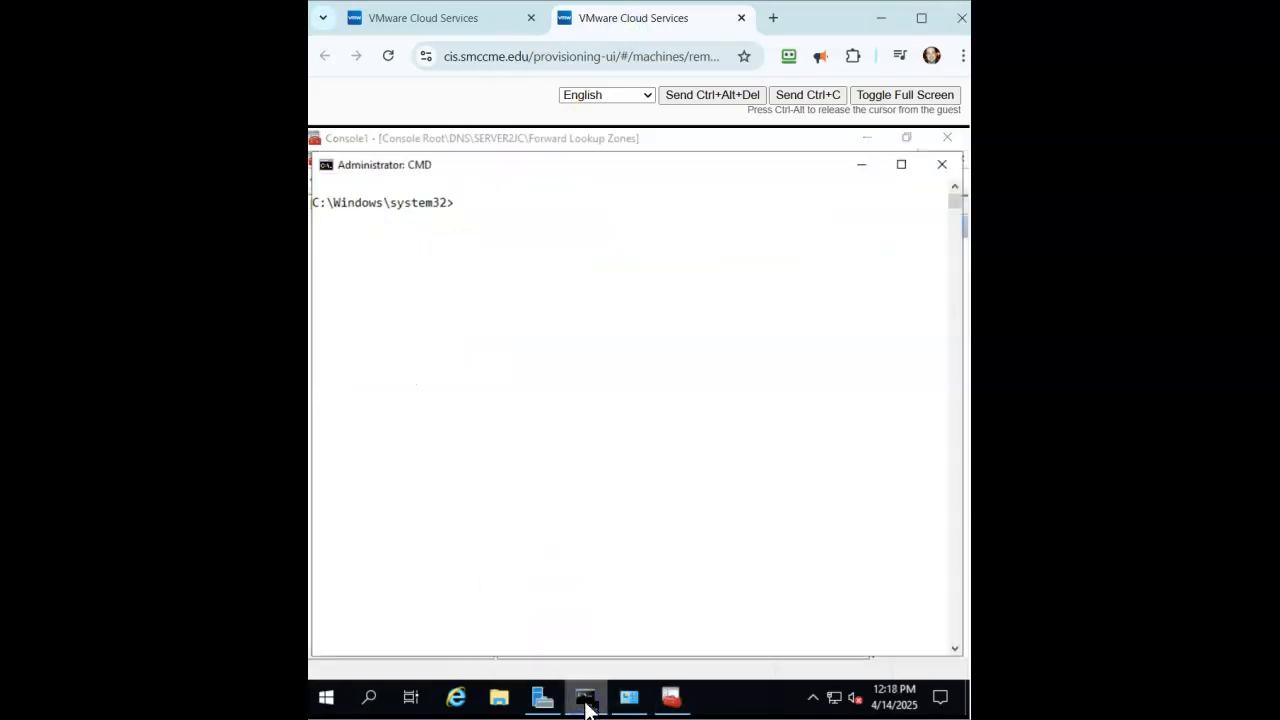
type("ping 10.252.53.62")
key("Return")
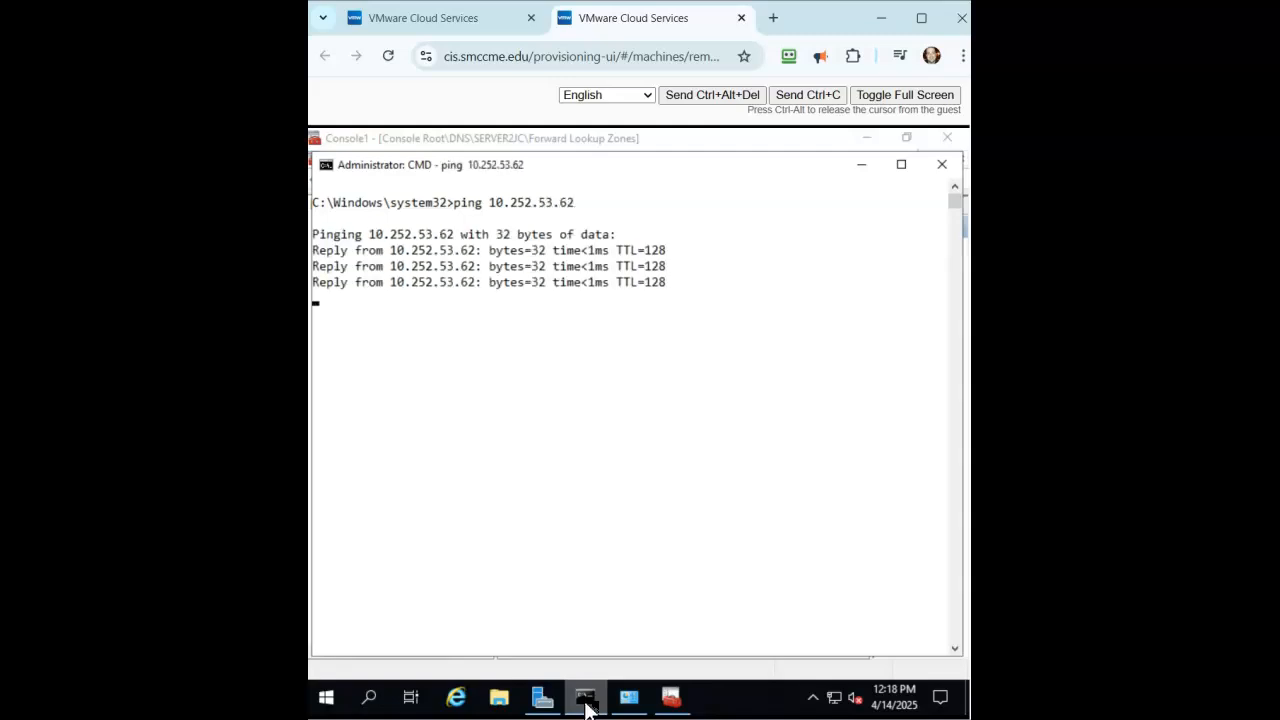
Ping the domain crochetjc.prv from SERVER2JC and clear the command prompt screen
type("p")
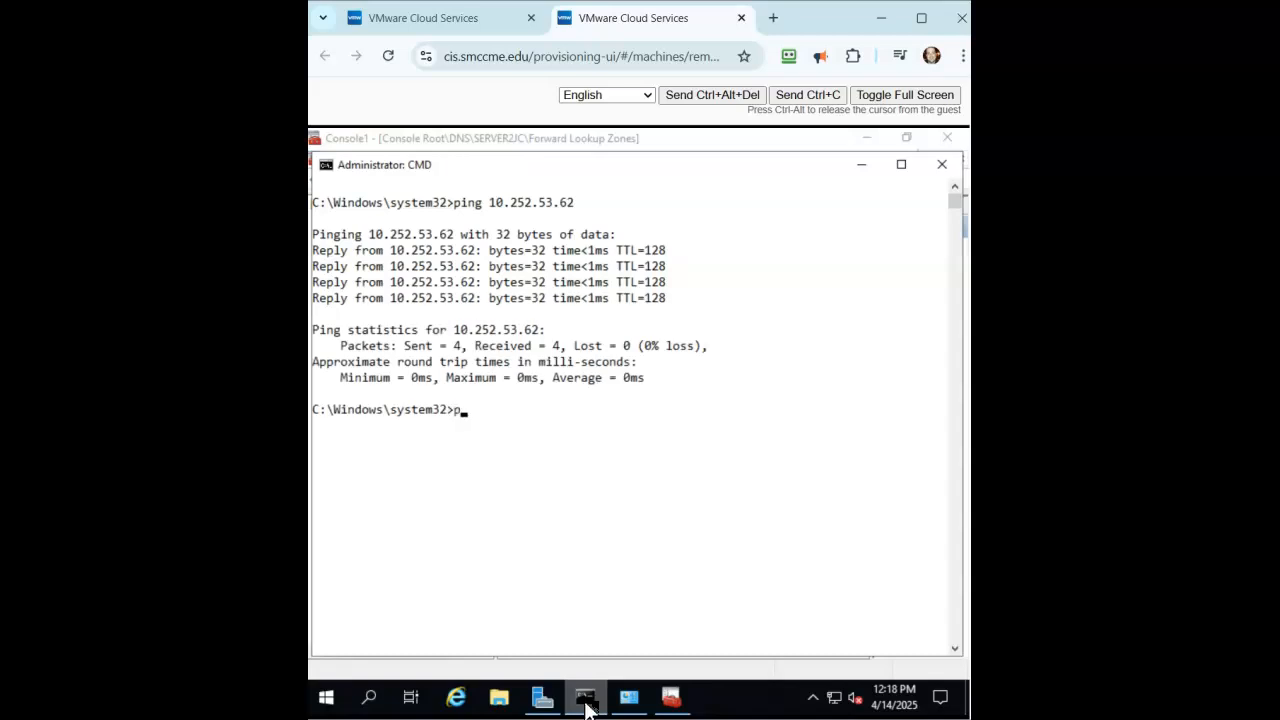
type("ing crochetjc.prv")
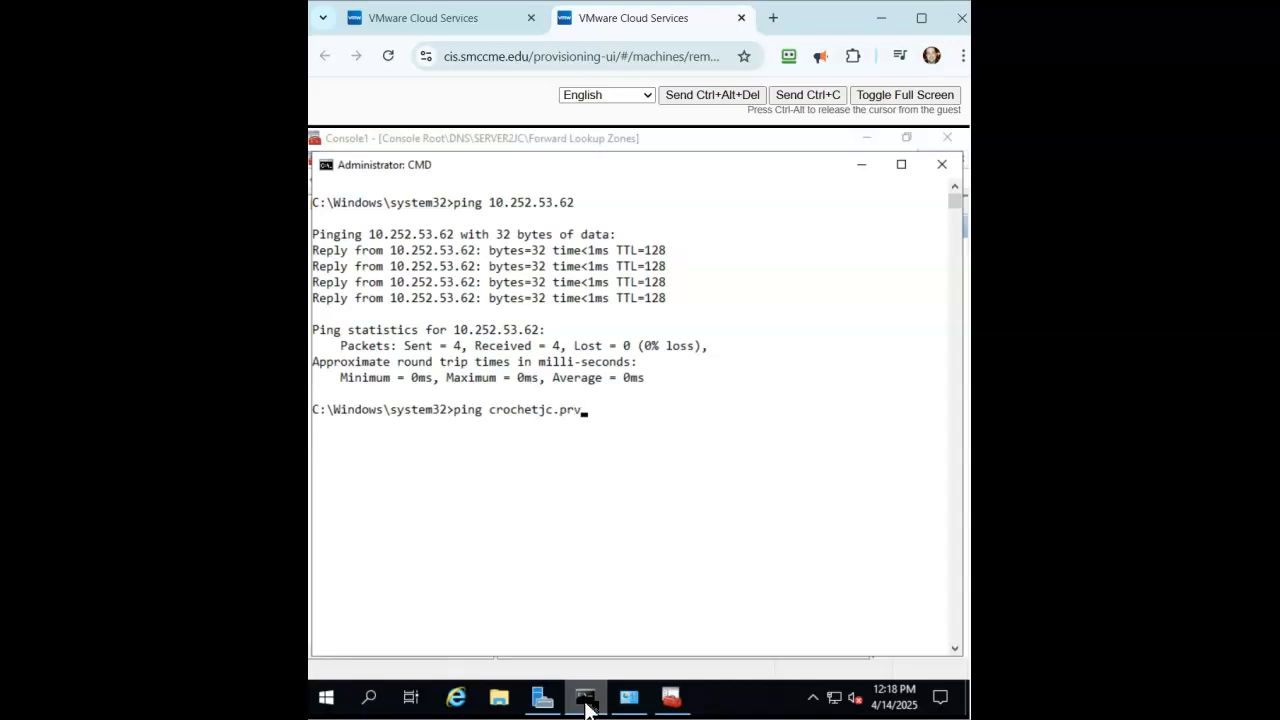
key("Return")
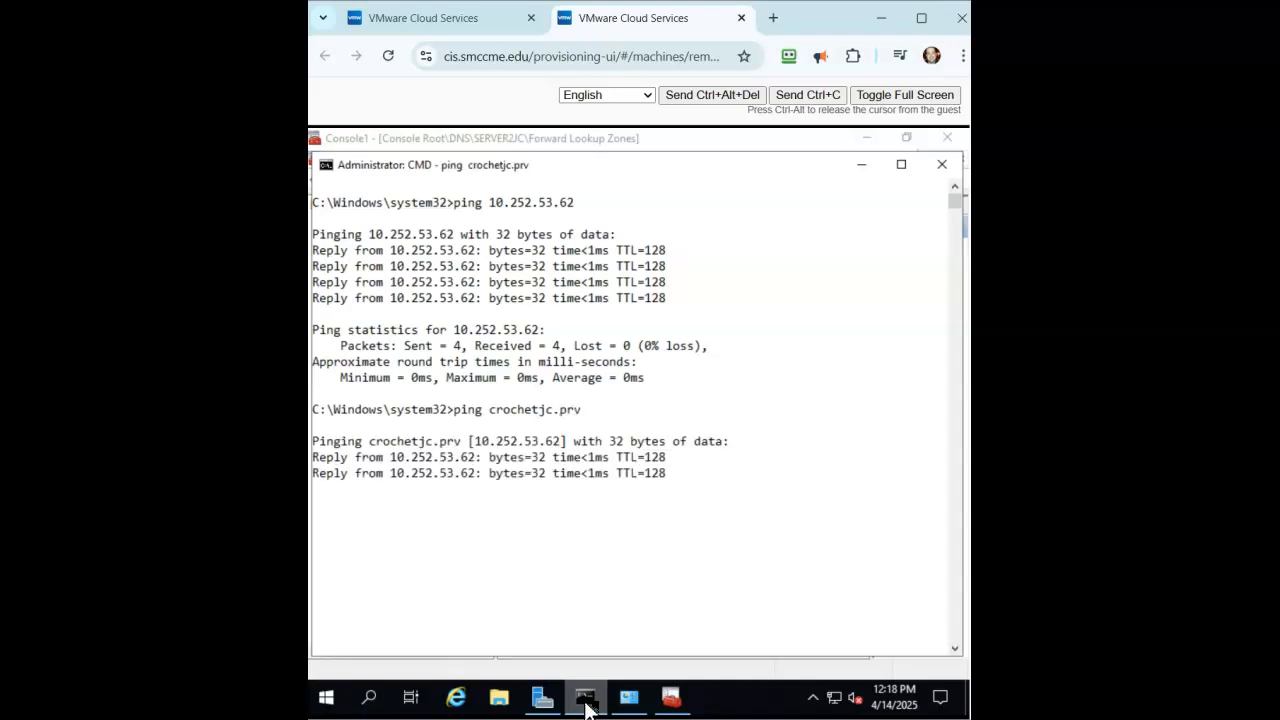
type("cls")
key("Return")
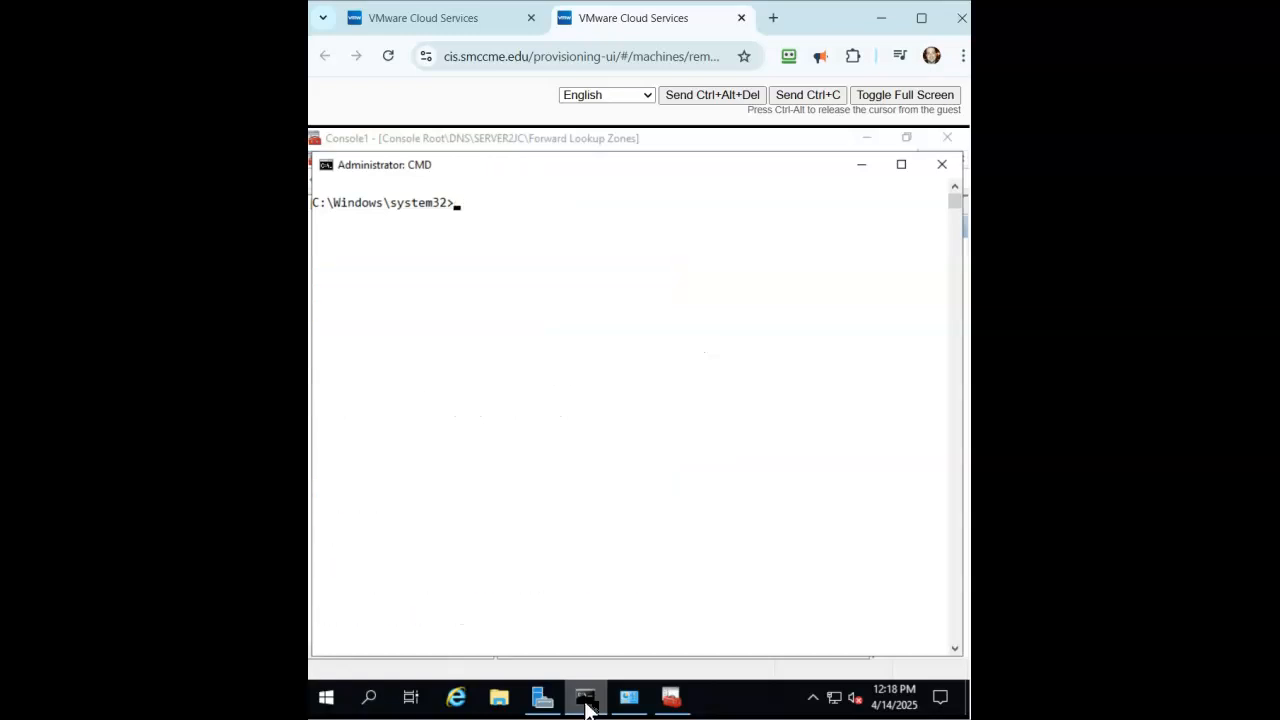
Switch to the command prompt on SERVER1JC and ping the second server's IP address, 10.252.53.115
left_click(412, 30)
left_click(588, 700)
type("ping 10.252.53.115")
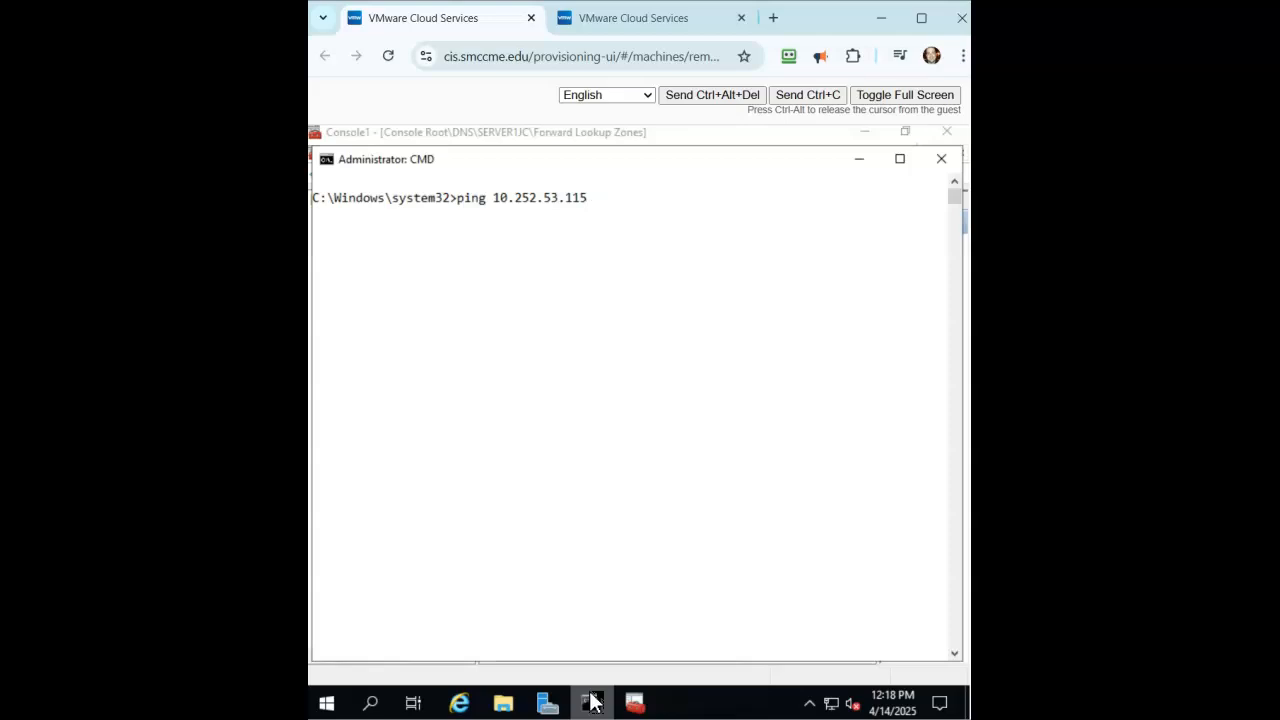
key("Return")
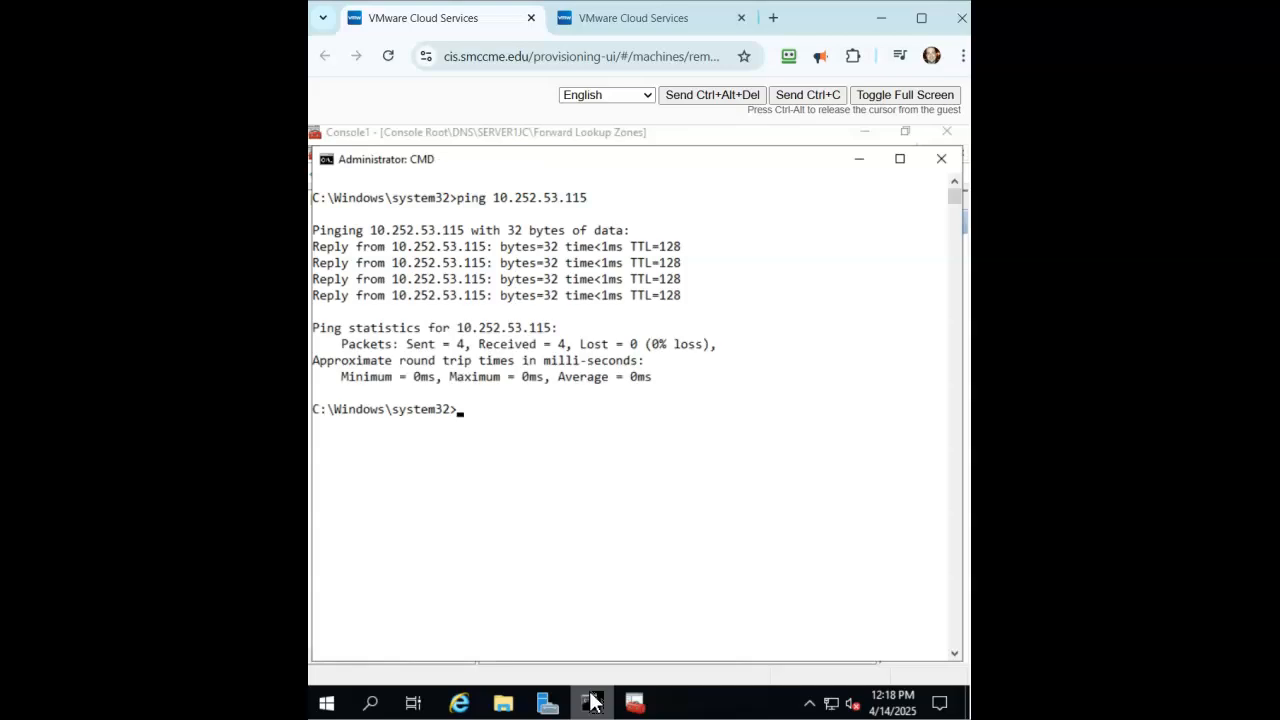
Ping the domain mediajc.prv from SERVER1JC to test its name resolution
type("nsdl")
key("BackSpace")
key("BackSpace")
key("BackSpace")
key("BackSpace")
type("ping mia")
key("BackSpace")
key("BackSpace")
type("ediajc.prv")
key("Return")
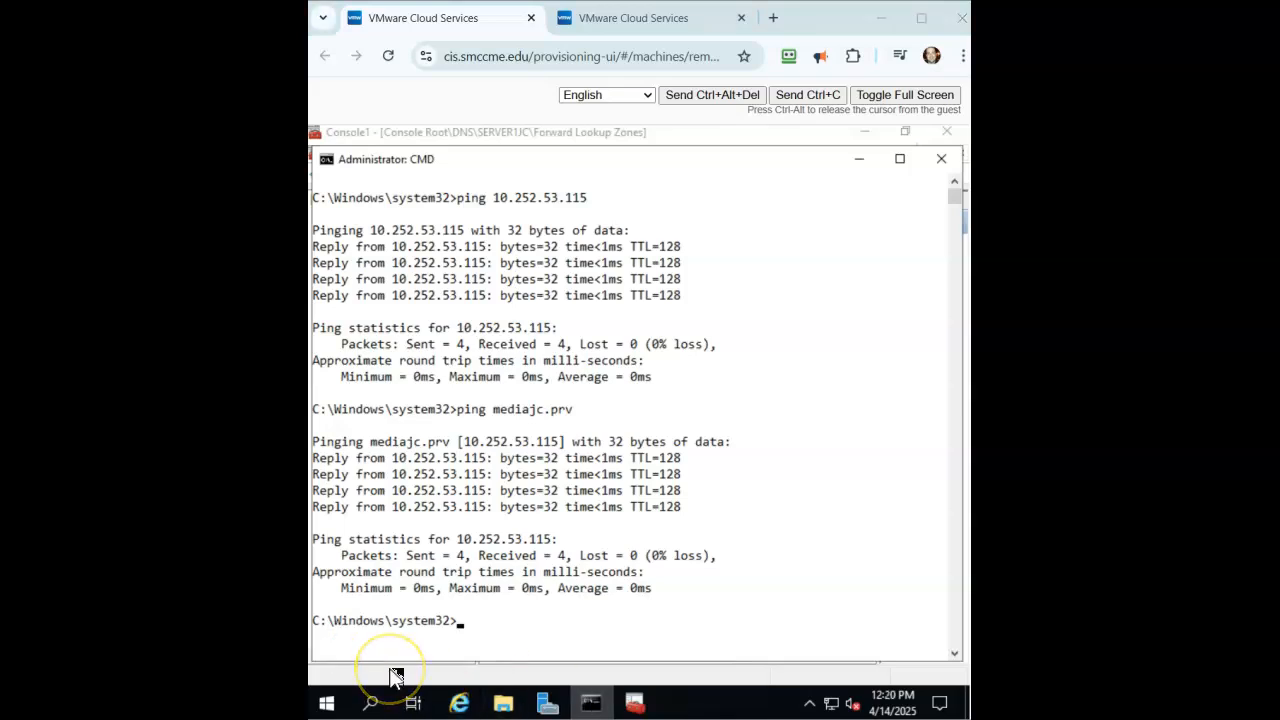
Clear the command prompt screen on SERVER1JC with cls
left_click(462, 624)
type("cl")
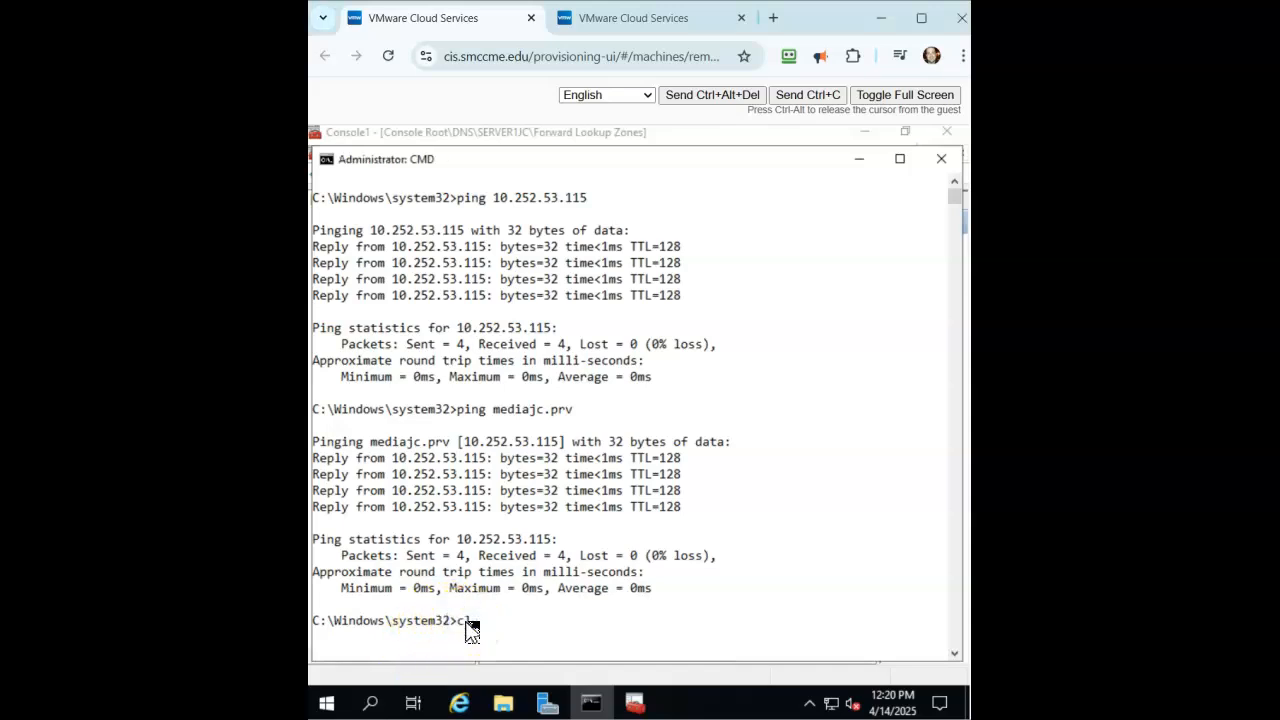
type("s")
key("Return")
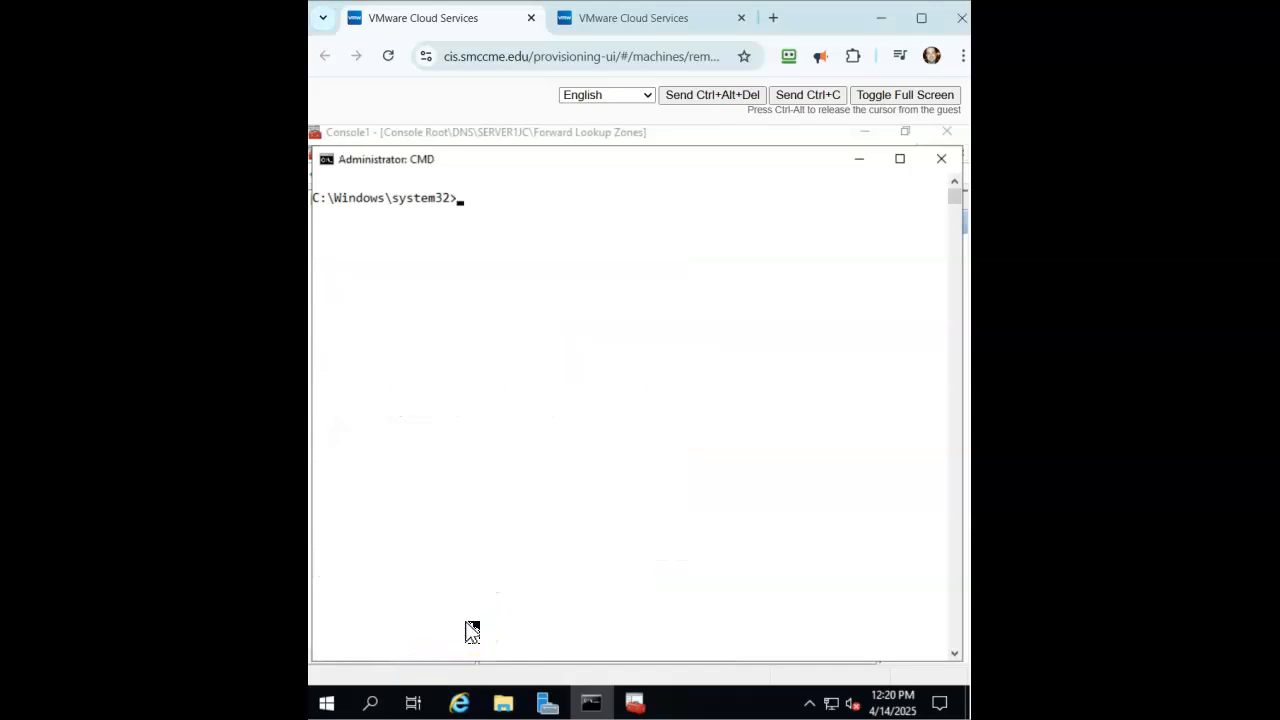